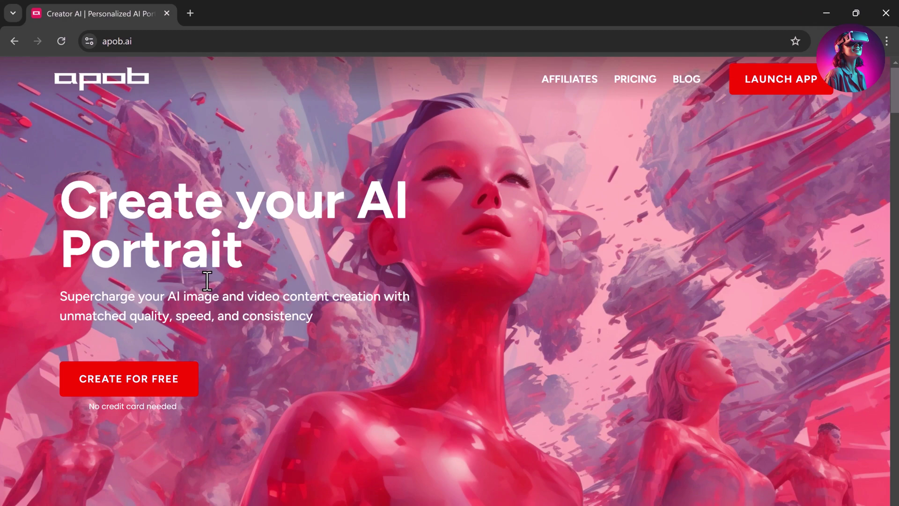
Browse the APOB AI landing page and enter the app dashboard via CREATE FOR FREE
scroll(268, 372, "down", 3)
scroll(267, 372, "down", 7)
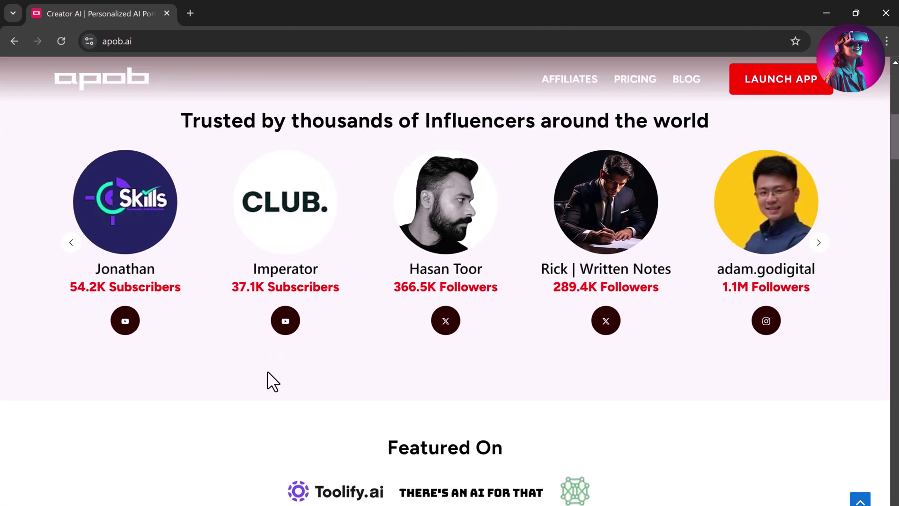
scroll(268, 373, "down", 5)
scroll(268, 372, "down", 7)
scroll(268, 370, "down", 1)
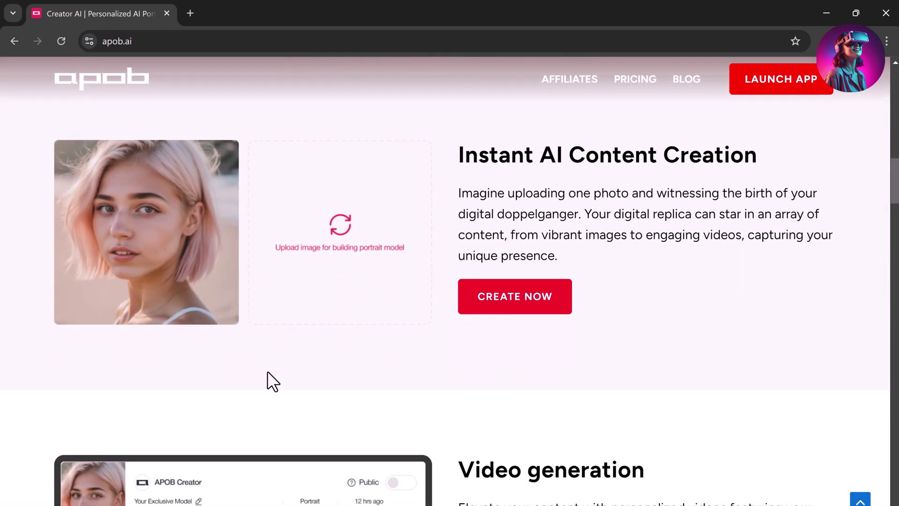
scroll(268, 370, "down", 1)
scroll(268, 370, "down", 4)
scroll(268, 371, "down", 2)
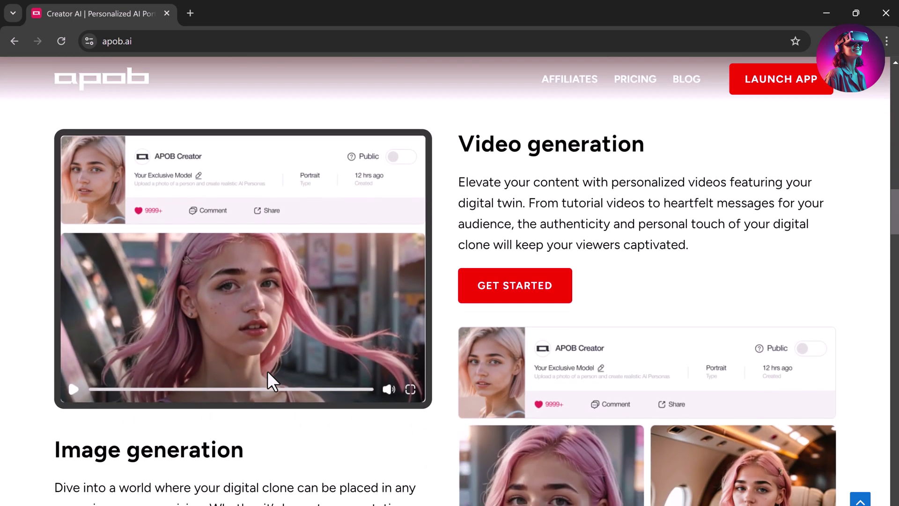
scroll(268, 371, "down", 3)
scroll(267, 371, "down", 2)
scroll(268, 371, "down", 1)
scroll(268, 371, "down", 1)
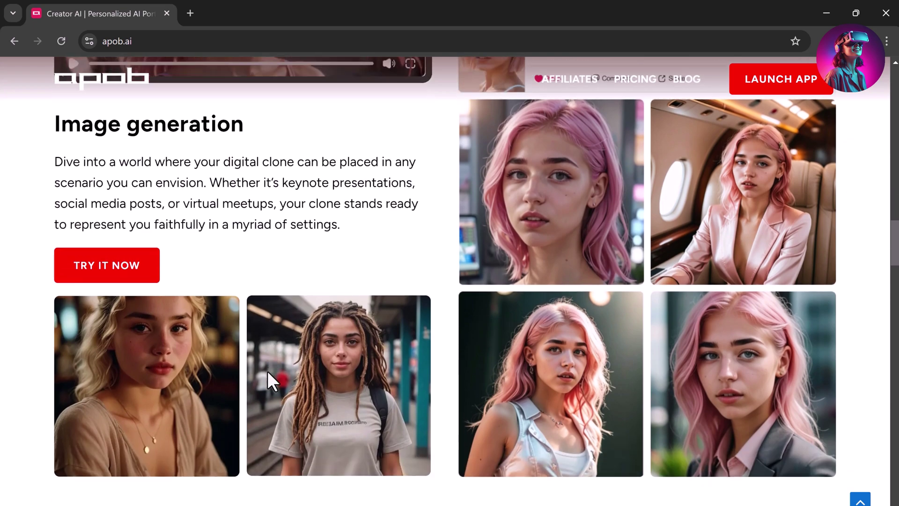
scroll(759, 383, "down", 6)
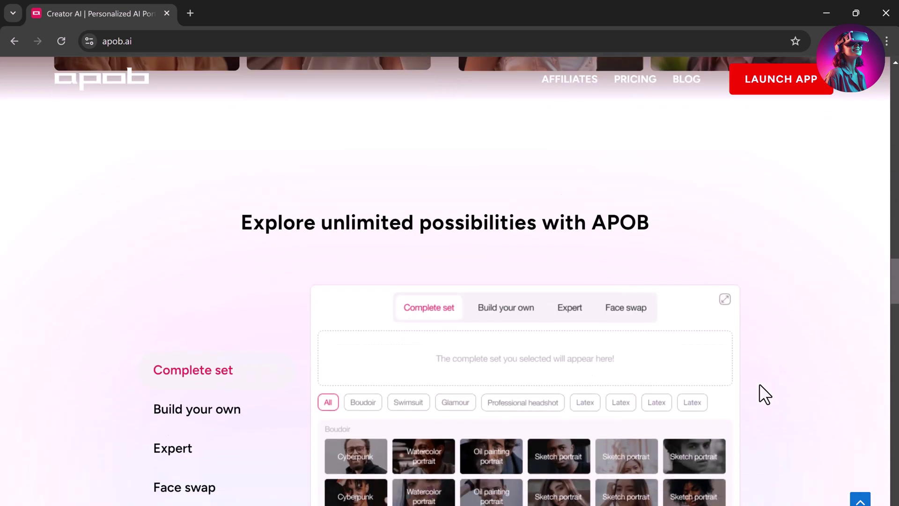
scroll(760, 384, "down", 1)
scroll(759, 383, "down", 1)
scroll(760, 383, "down", 7)
scroll(759, 383, "down", 6)
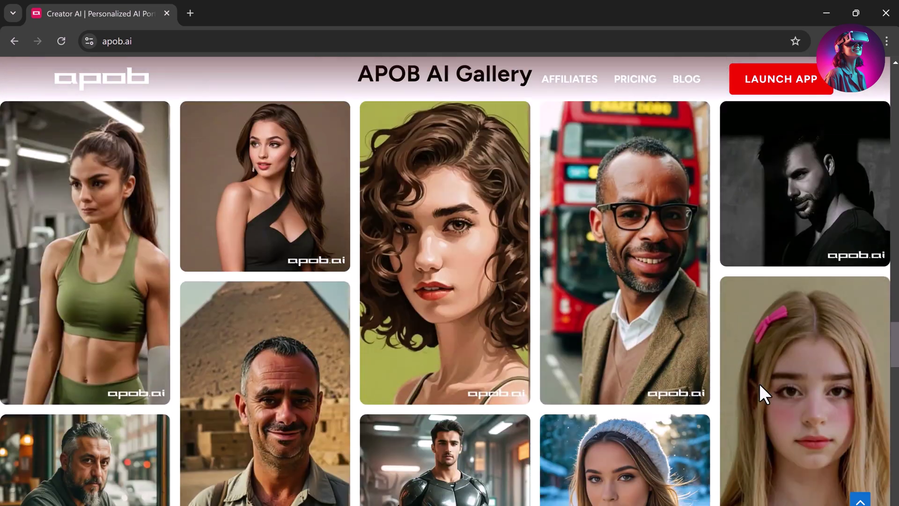
scroll(487, 356, "down", 5)
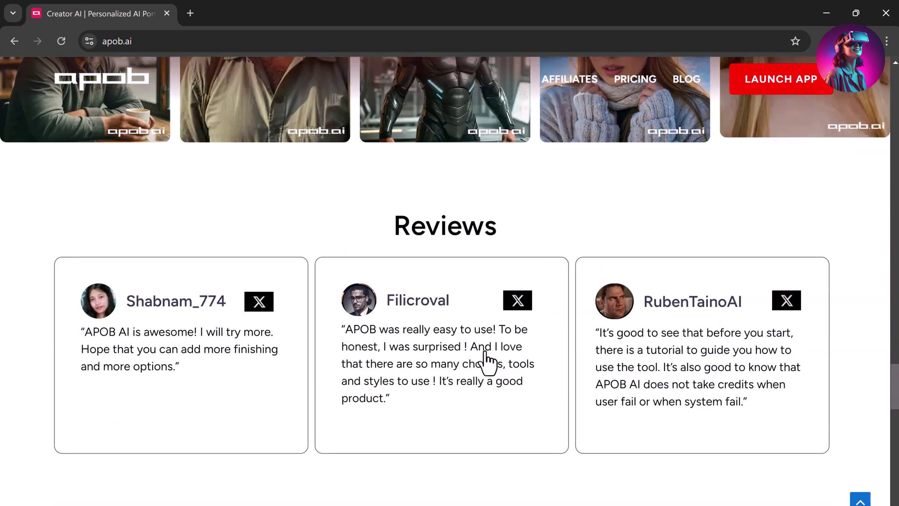
scroll(482, 360, "up", 10)
scroll(487, 360, "up", 10)
left_click(133, 392)
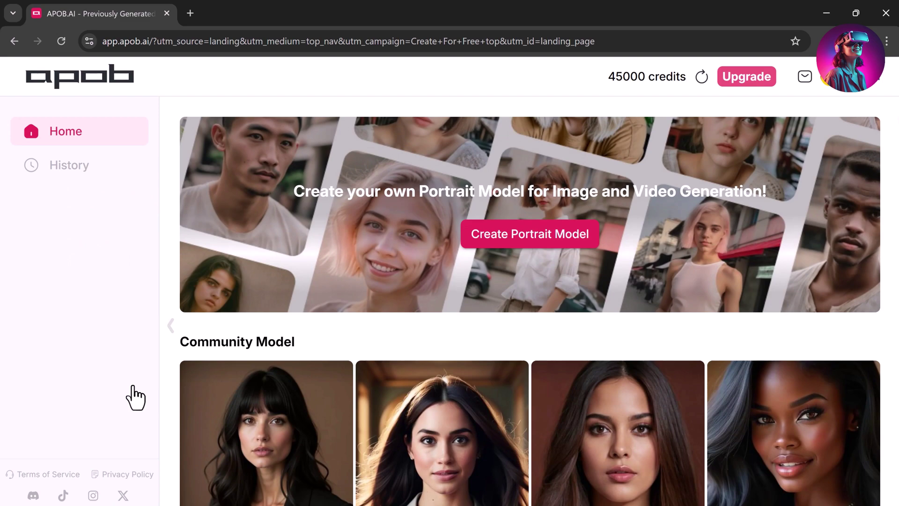
Start a new portrait model from the dashboard's Create Portrait Model option
scroll(707, 361, "down", 4)
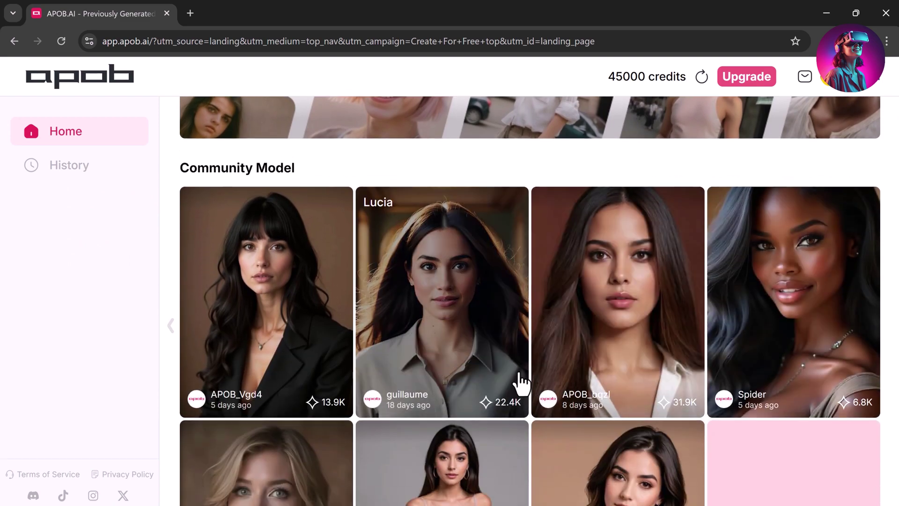
scroll(538, 375, "down", 4)
scroll(538, 375, "down", 2)
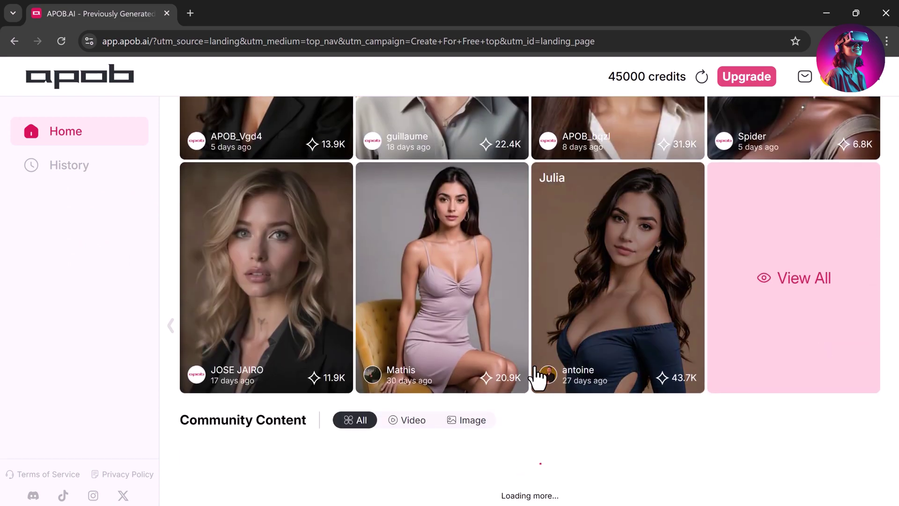
scroll(538, 375, "up", 10)
left_click(543, 243)
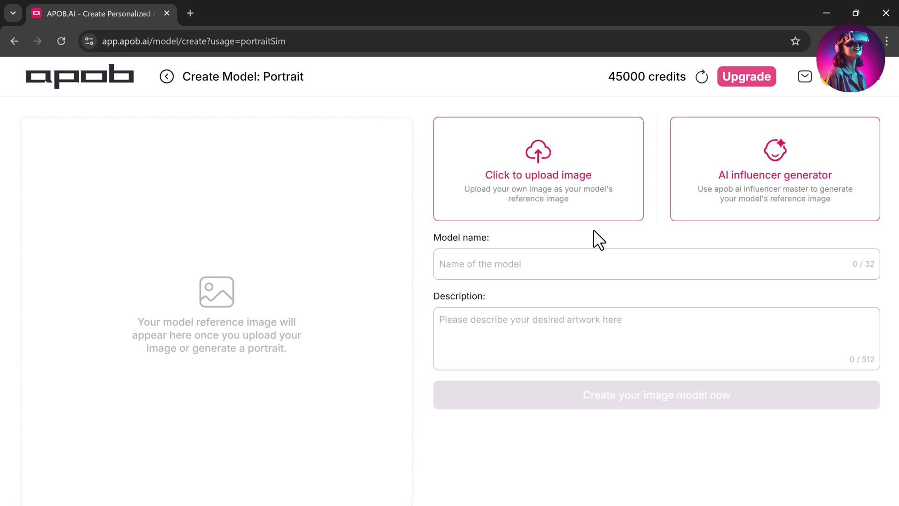
Upload the 3423 photo as the reference image and name the model Lily
left_click(604, 206)
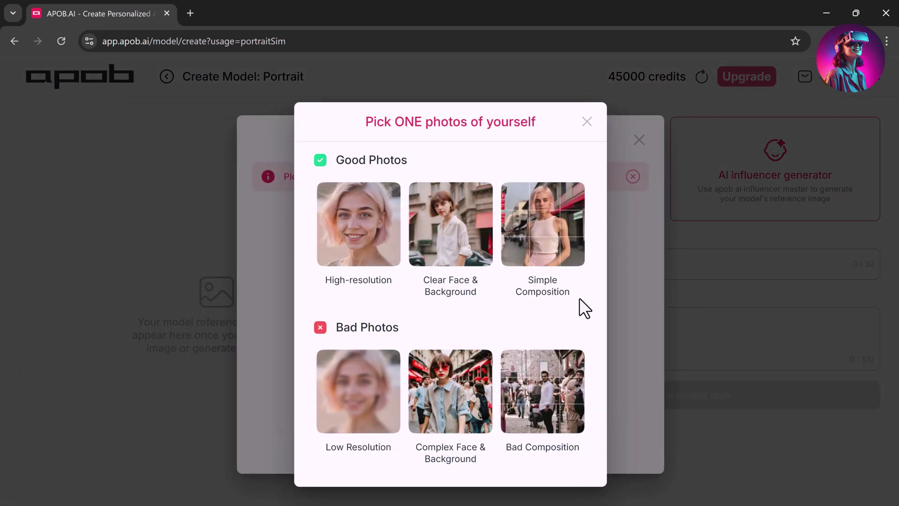
left_click(586, 123)
left_click(457, 315)
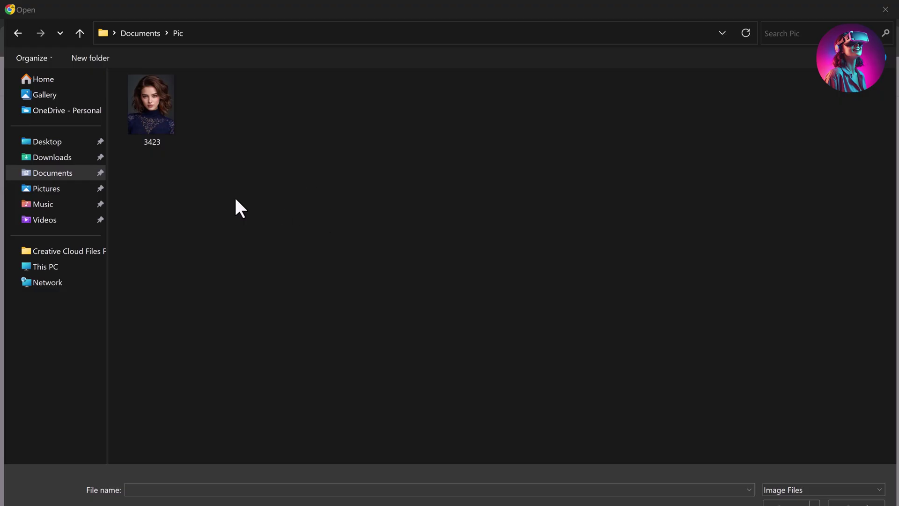
left_click(160, 125)
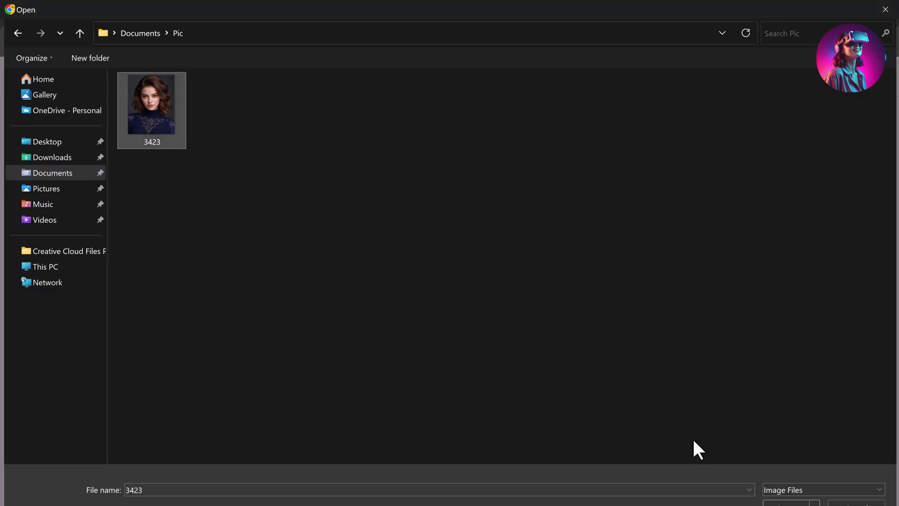
key("Return")
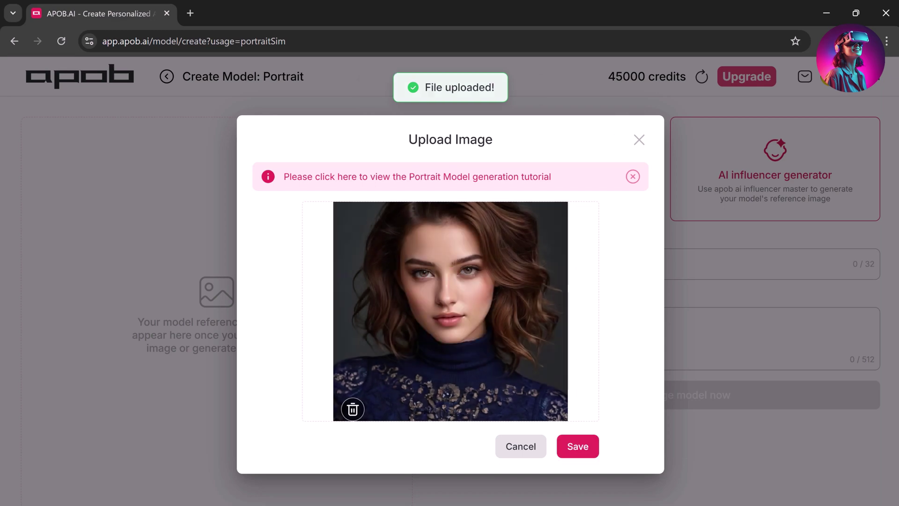
left_click(574, 450)
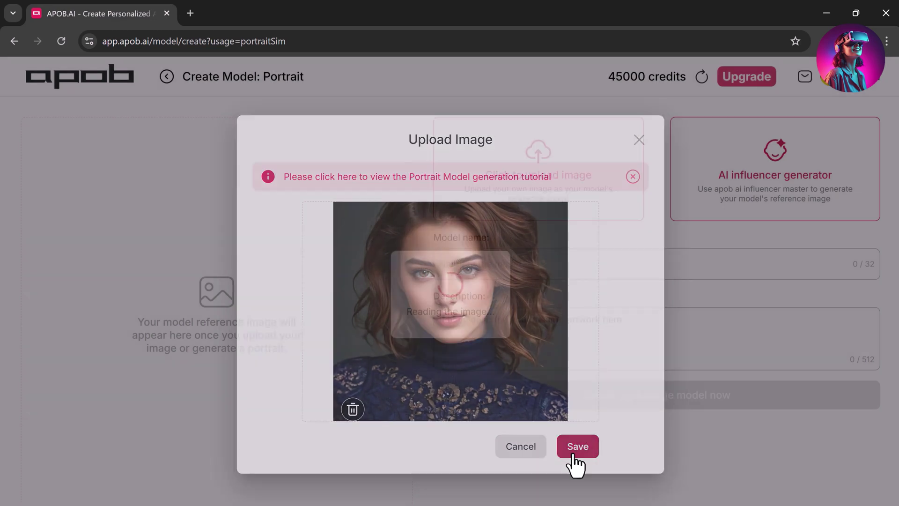
left_click(501, 267)
type("4")
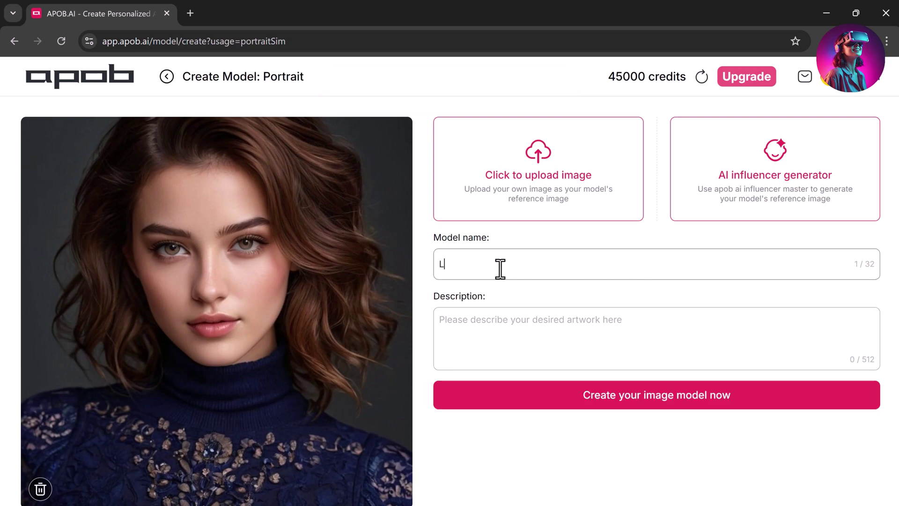
Create the Lily model, toggle it private then public again, and browse the art styles
left_click(577, 398)
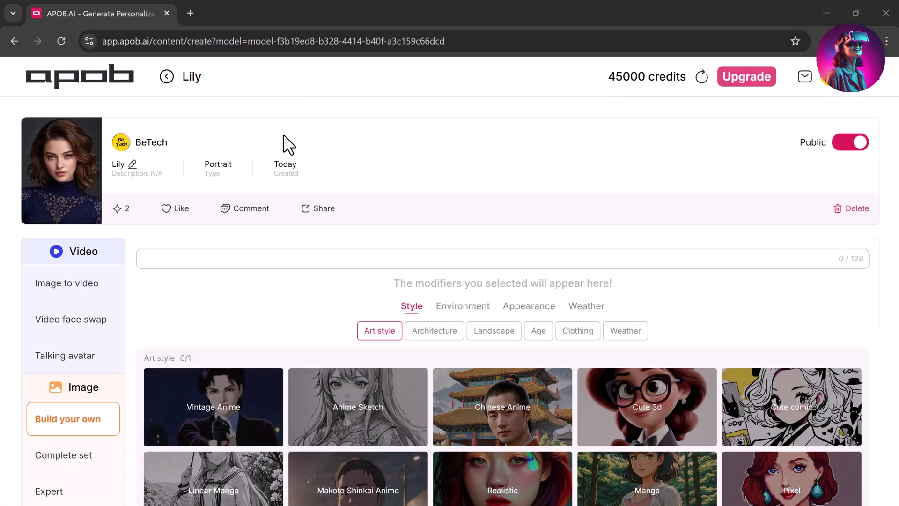
left_click(846, 143)
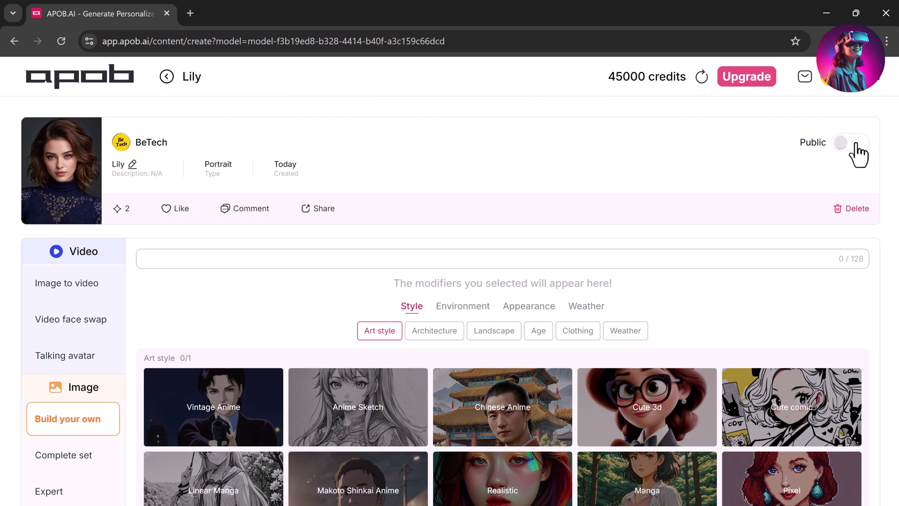
left_click(856, 145)
scroll(518, 314, "down", 2)
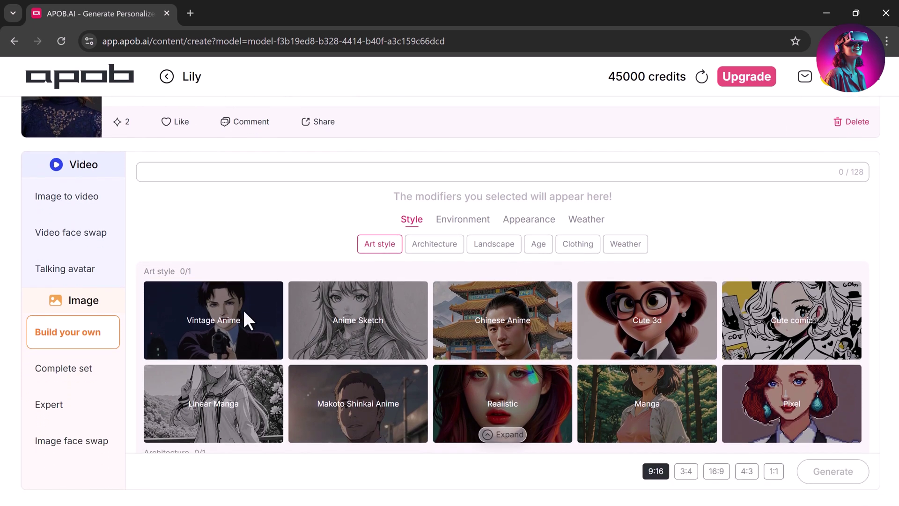
scroll(77, 240, "up", 3)
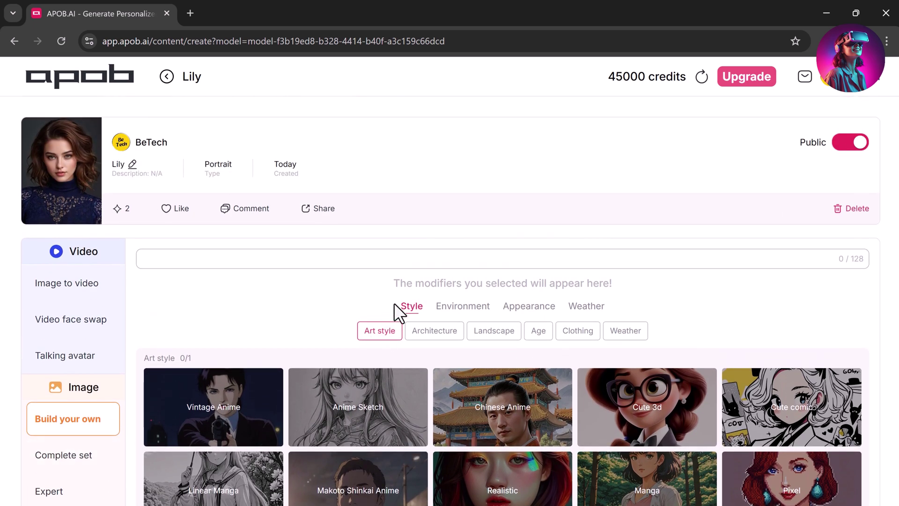
scroll(429, 300, "down", 2)
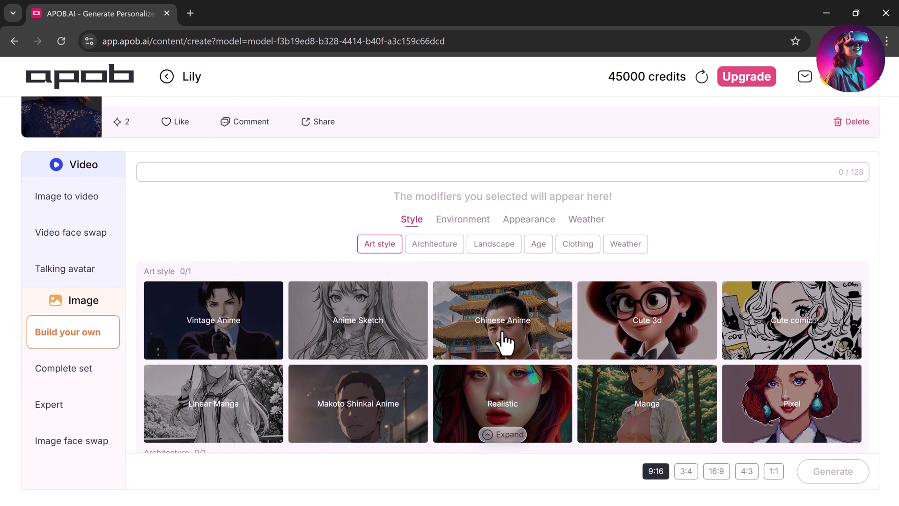
scroll(690, 337, "down", 1)
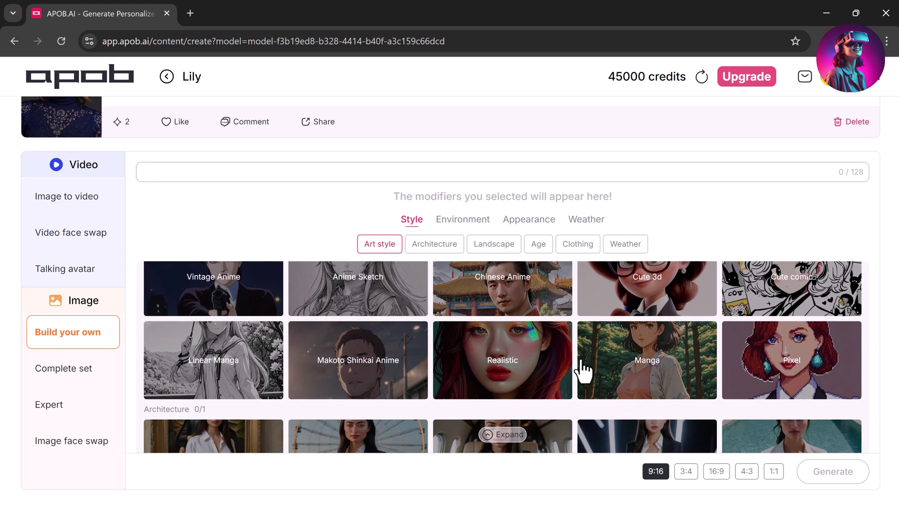
Choose Realistic as the art style and add a Cafe setting
left_click(542, 374)
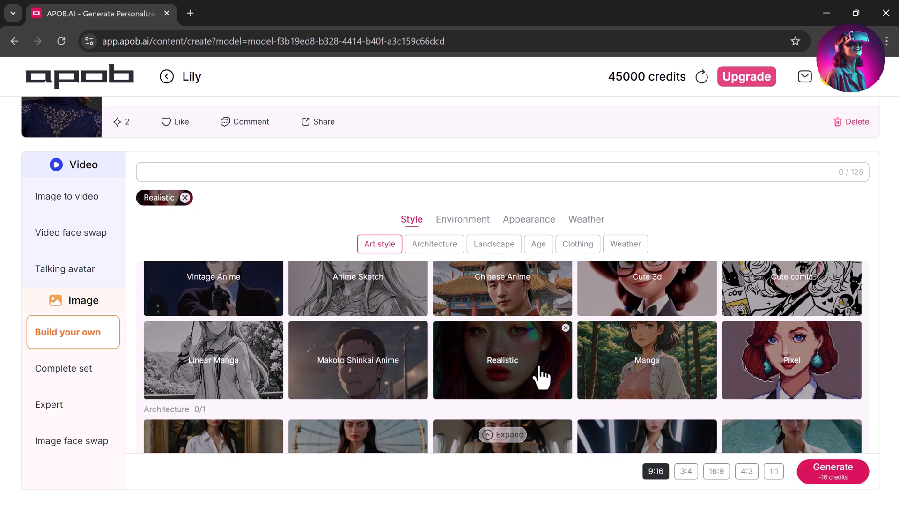
scroll(542, 374, "down", 2)
scroll(542, 374, "down", 1)
scroll(539, 373, "down", 1)
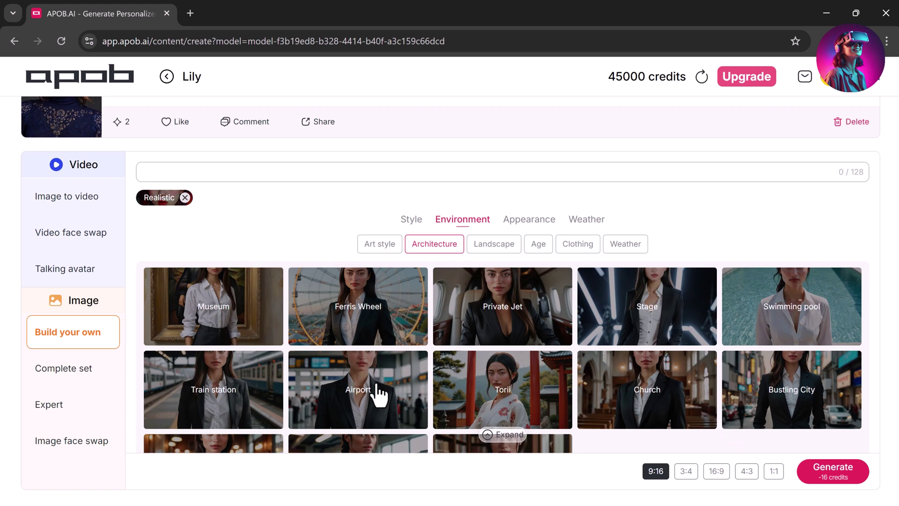
scroll(378, 393, "down", 1)
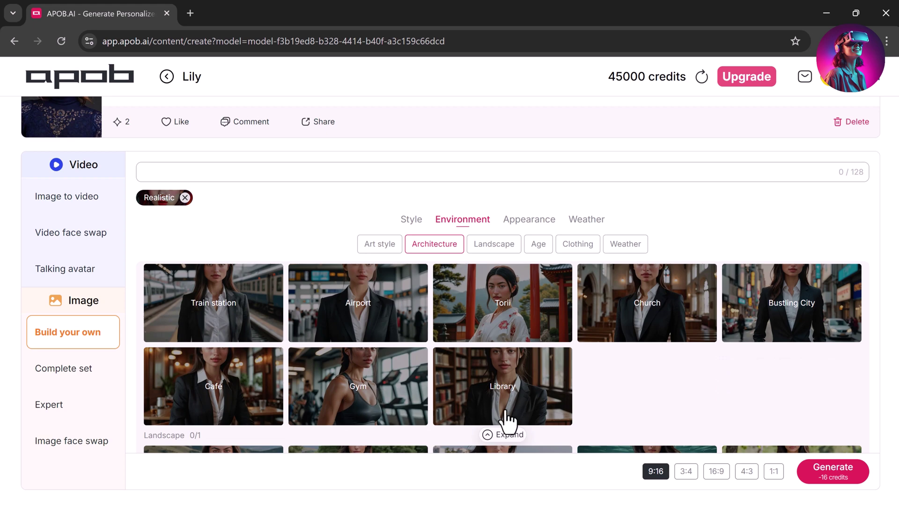
left_click(242, 384)
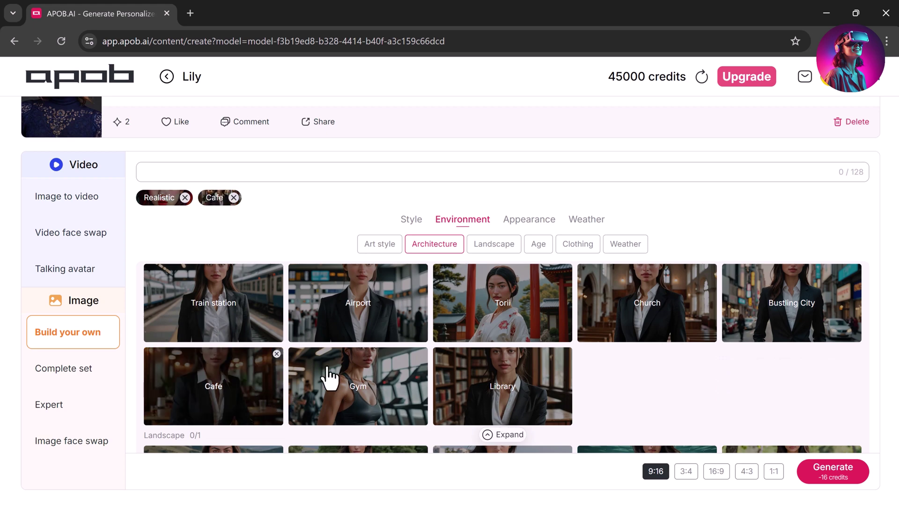
Add Middle age, Overcoat clothing (trying Hoodie too) and Sunny day weather
scroll(328, 373, "down", 1)
scroll(333, 374, "down", 1)
scroll(486, 395, "down", 2)
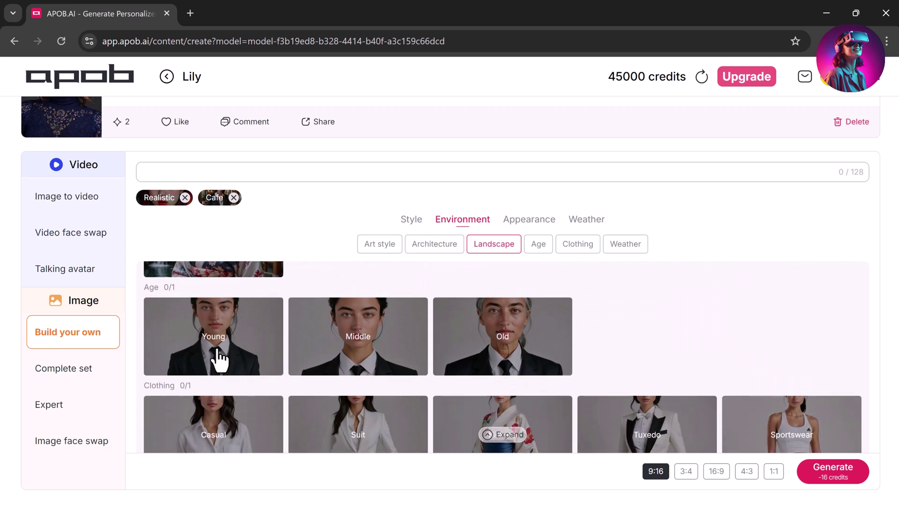
left_click(382, 353)
scroll(382, 352, "down", 2)
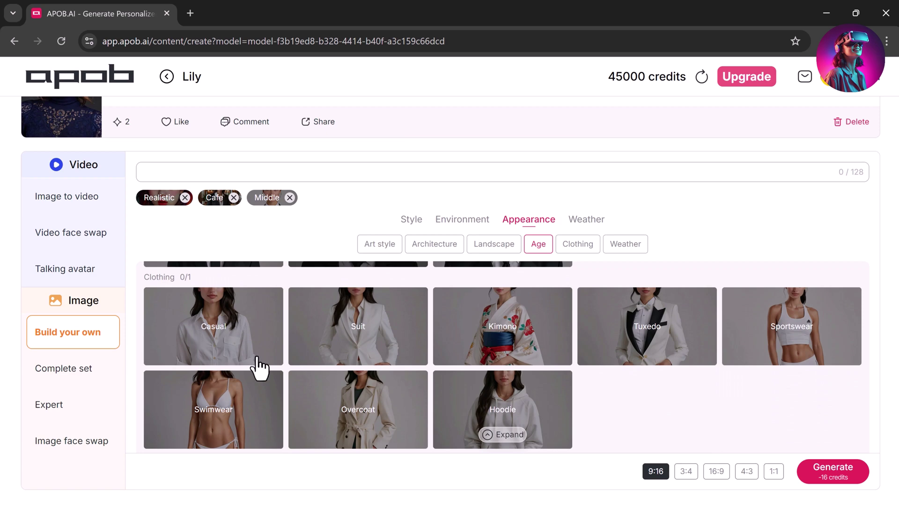
scroll(389, 393, "down", 1)
left_click(396, 399)
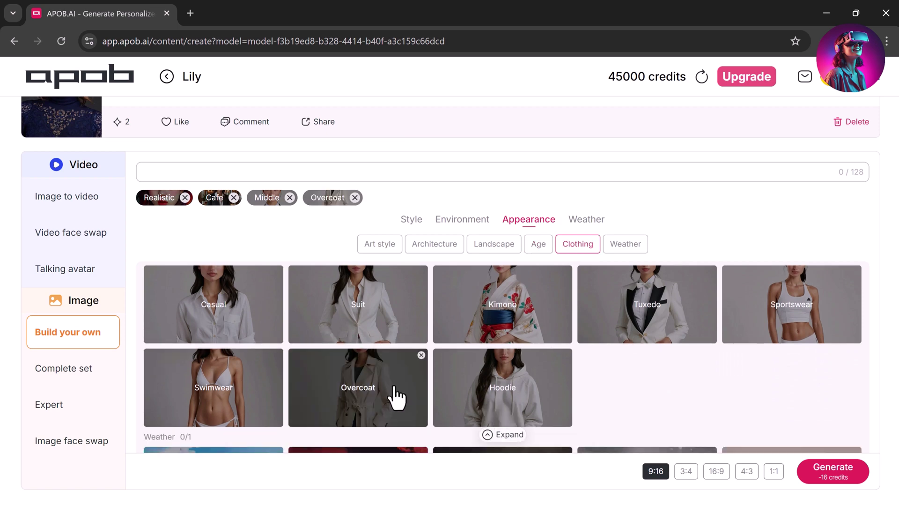
left_click(475, 391)
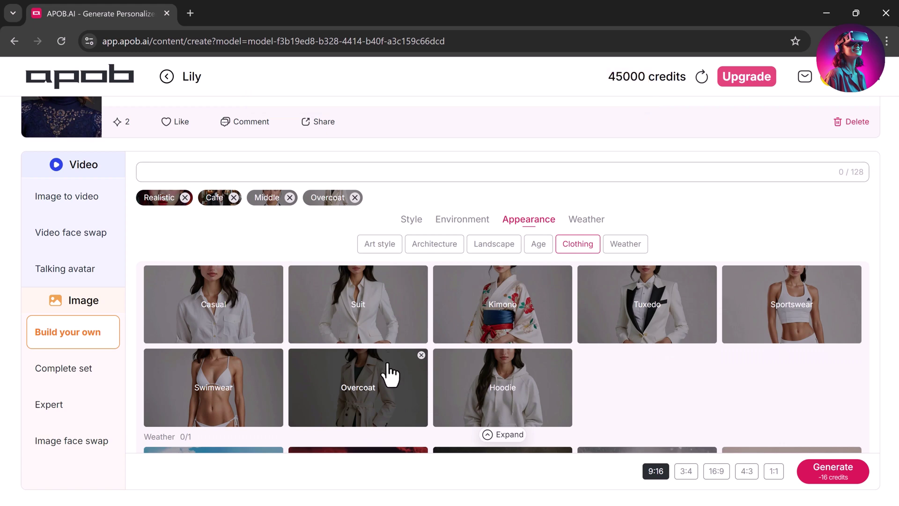
scroll(234, 356, "down", 3)
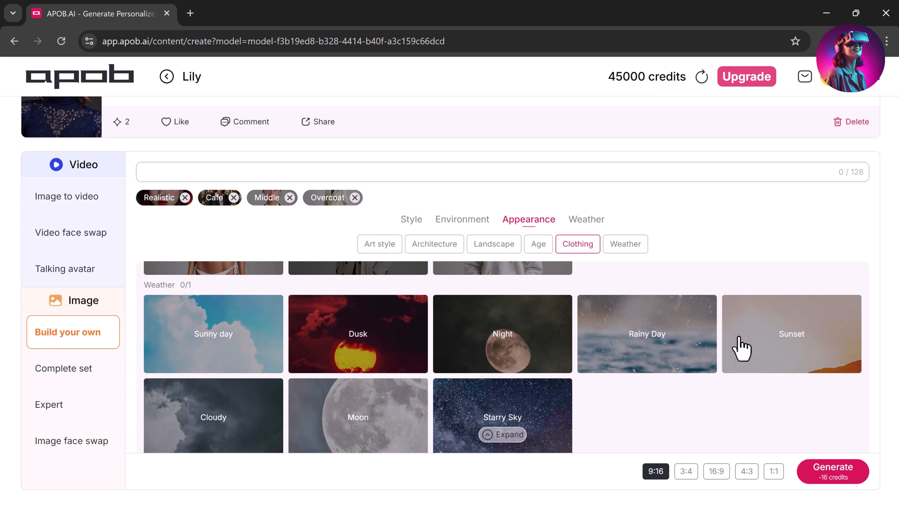
left_click(232, 359)
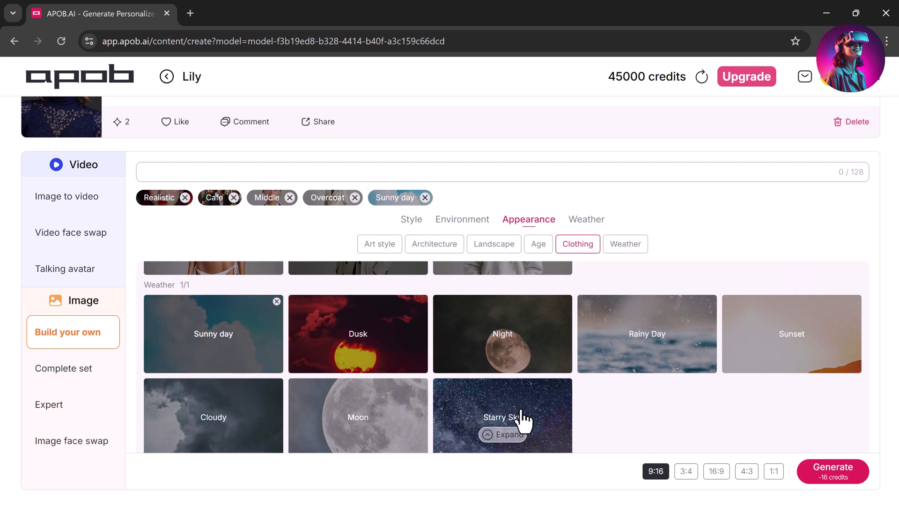
scroll(618, 417, "down", 1)
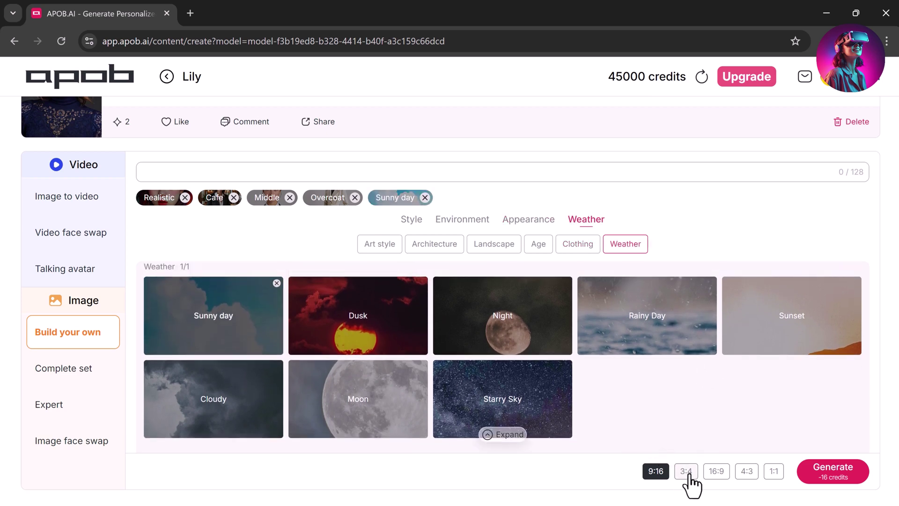
Generate four café photos of Lily and view the third one enlarged
left_click(803, 478)
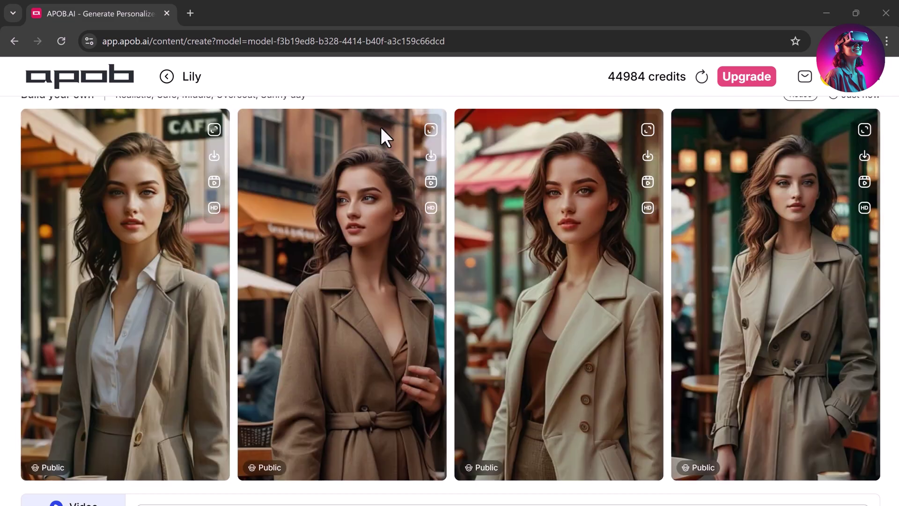
left_click(647, 130)
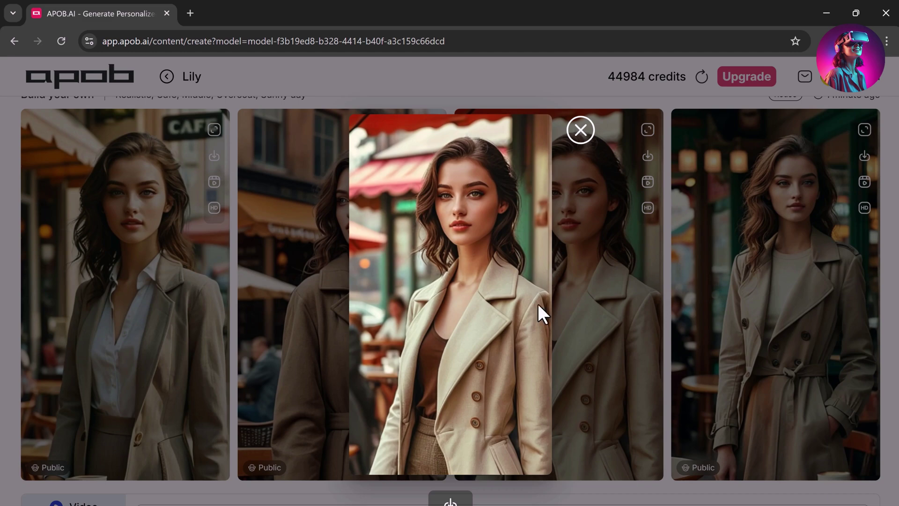
scroll(583, 286, "up", 3)
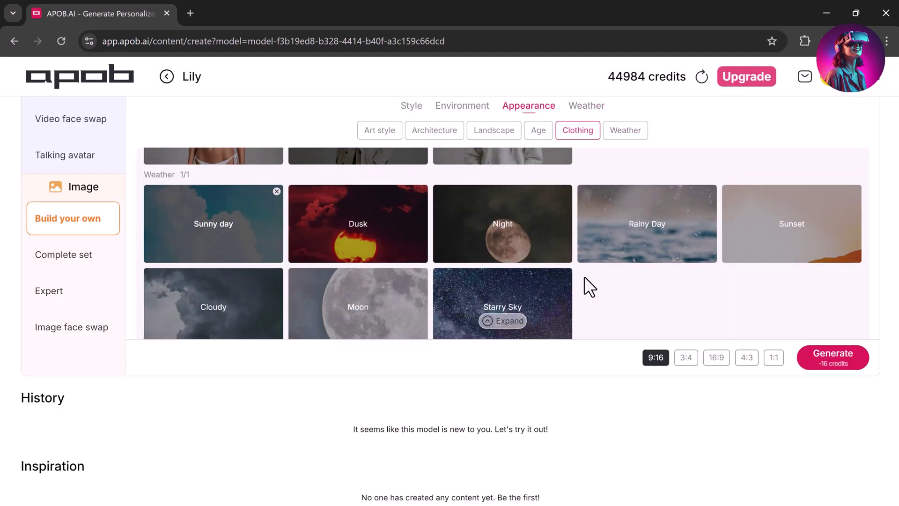
Replace Overcoat with Casual clothing and generate another café photo set of Lily
scroll(584, 284, "up", 2)
left_click(293, 300)
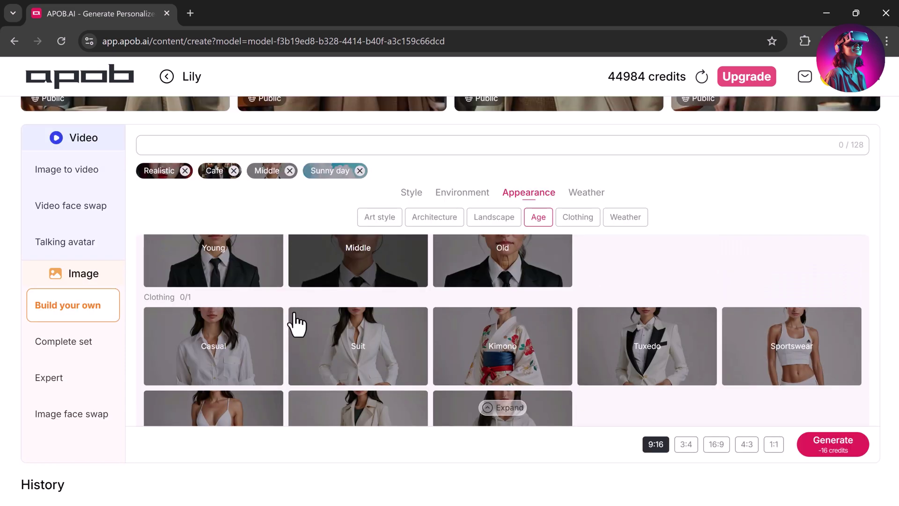
left_click(275, 305)
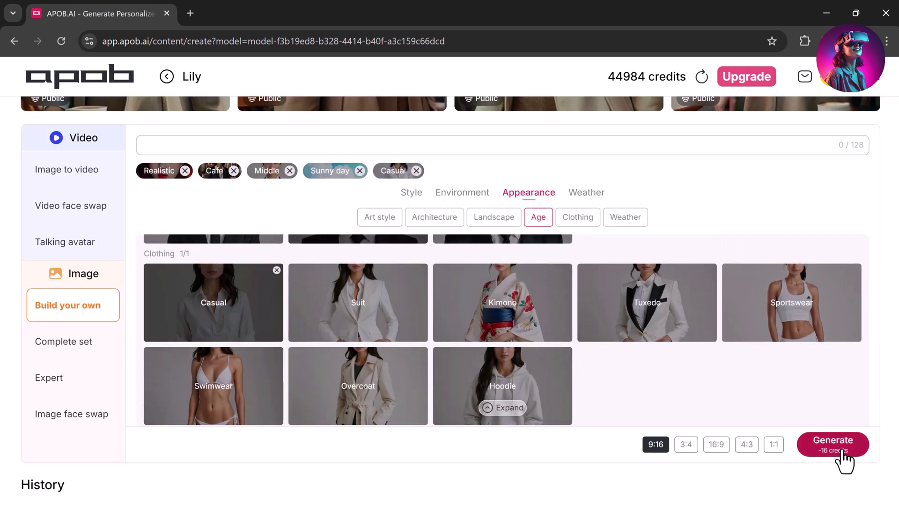
left_click(843, 453)
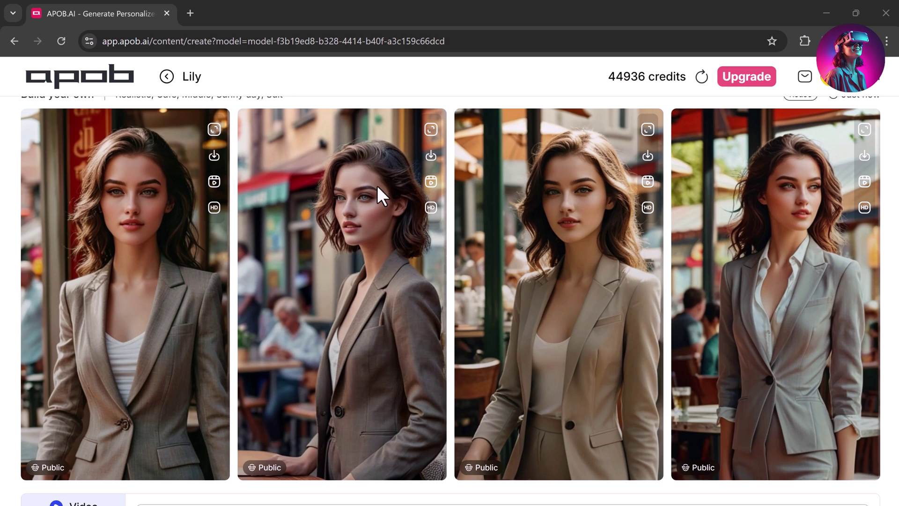
scroll(309, 323, "down", 2)
scroll(295, 330, "down", 6)
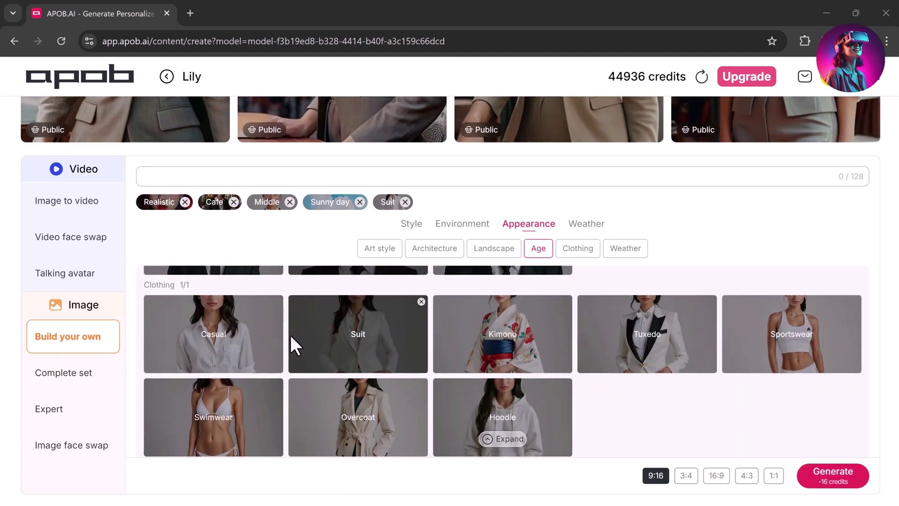
Switch to Complete set photo sets and show the Trending category
left_click(107, 304)
scroll(258, 164, "up", 1)
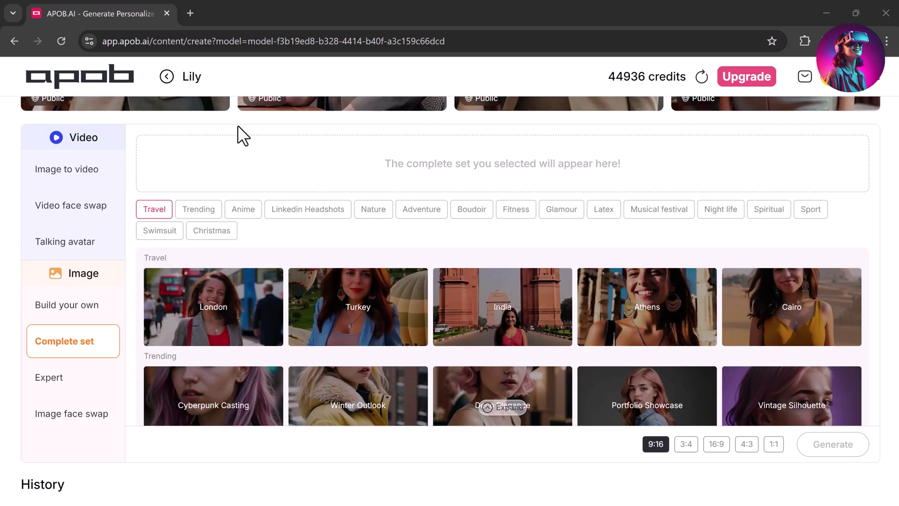
scroll(203, 234, "up", 1)
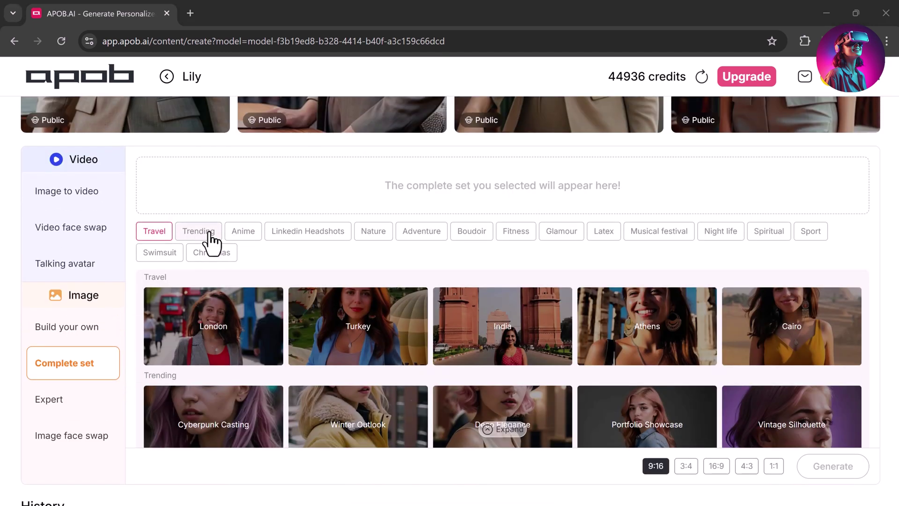
left_click(206, 231)
Browse the available sets and generate the Cairo travel photo set
scroll(453, 361, "down", 3)
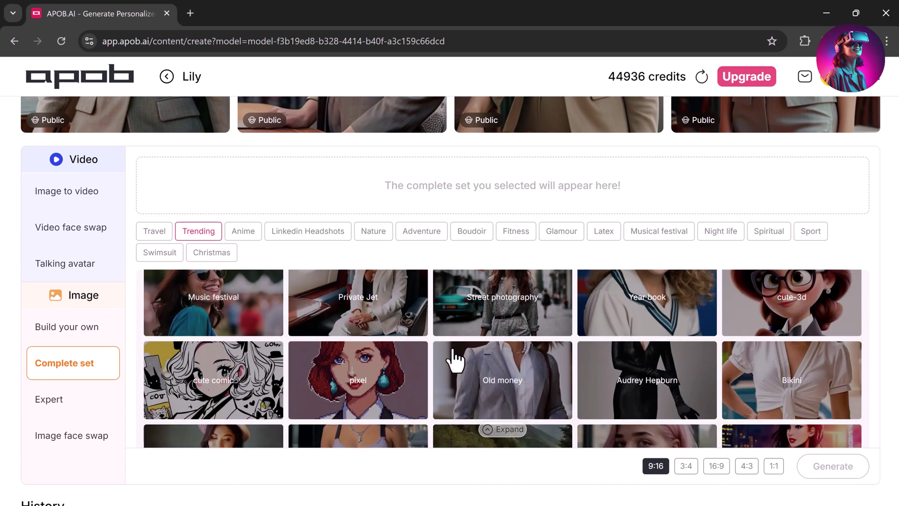
scroll(718, 376, "down", 3)
scroll(718, 376, "down", 3)
scroll(718, 376, "down", 2)
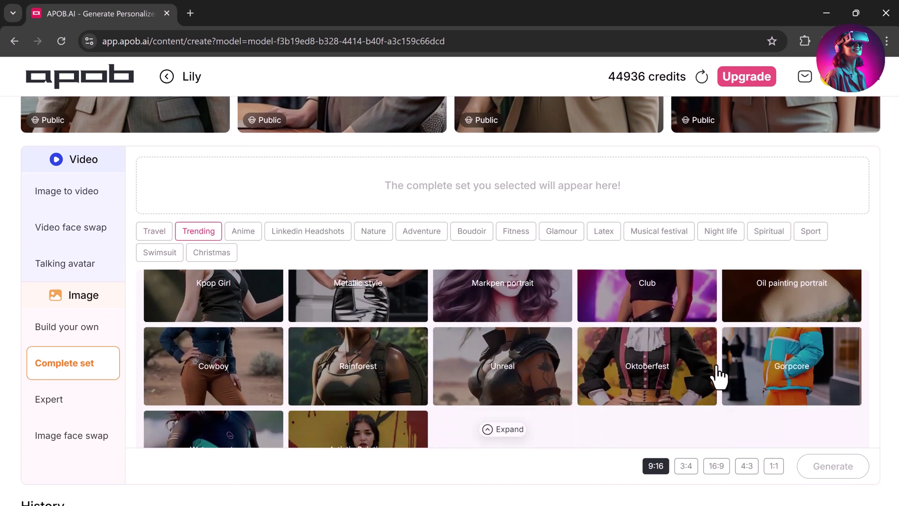
scroll(718, 376, "down", 3)
scroll(718, 376, "down", 1)
scroll(716, 365, "down", 4)
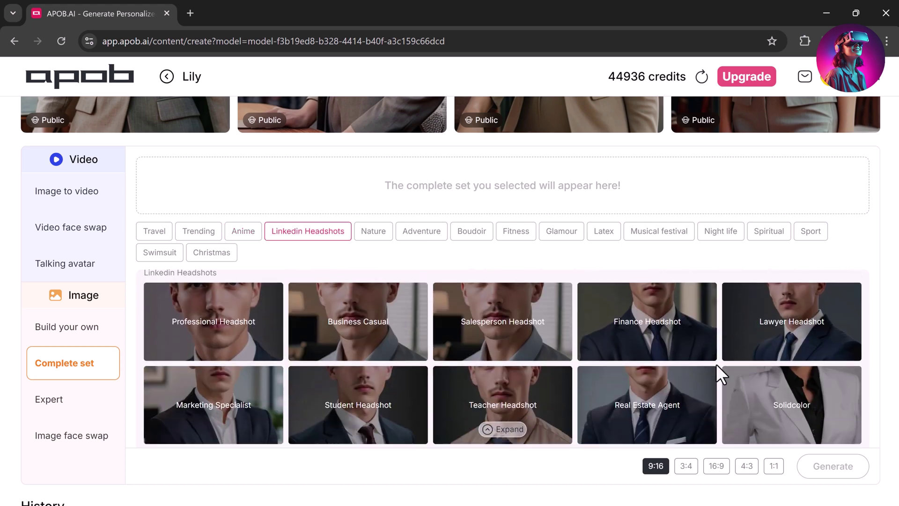
scroll(553, 360, "down", 2)
scroll(555, 361, "down", 1)
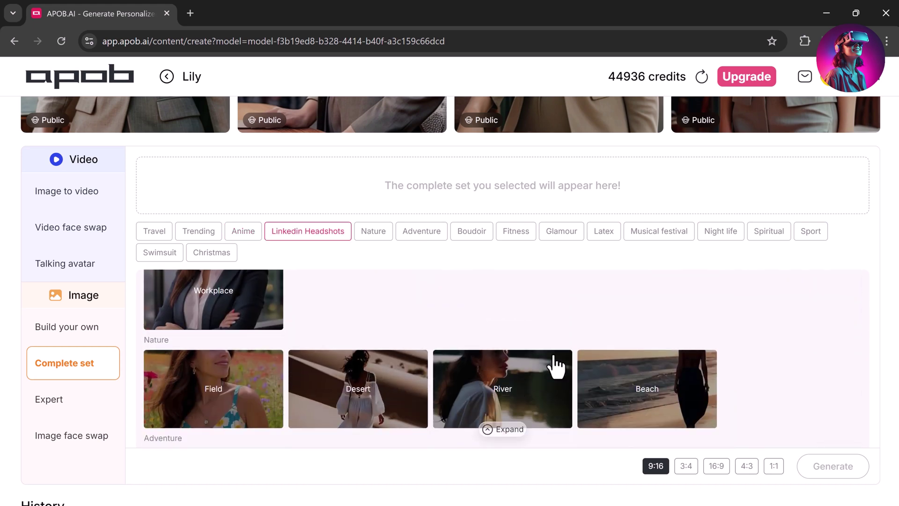
scroll(554, 363, "down", 2)
scroll(744, 355, "down", 2)
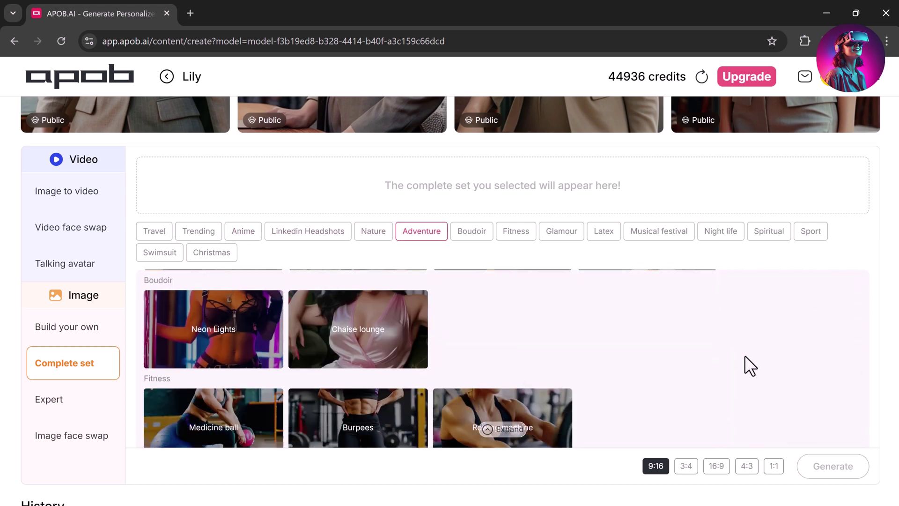
scroll(744, 355, "down", 1)
scroll(745, 355, "down", 1)
scroll(744, 356, "down", 1)
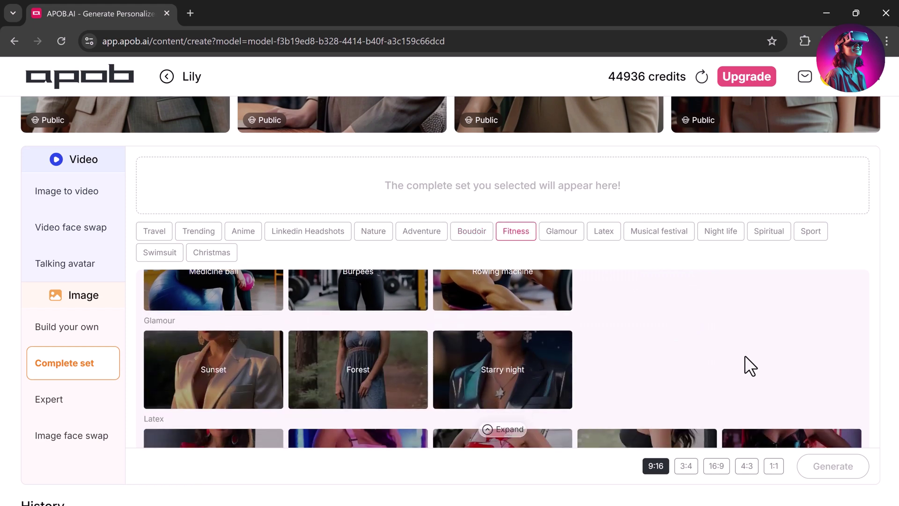
scroll(744, 356, "down", 3)
scroll(744, 355, "down", 3)
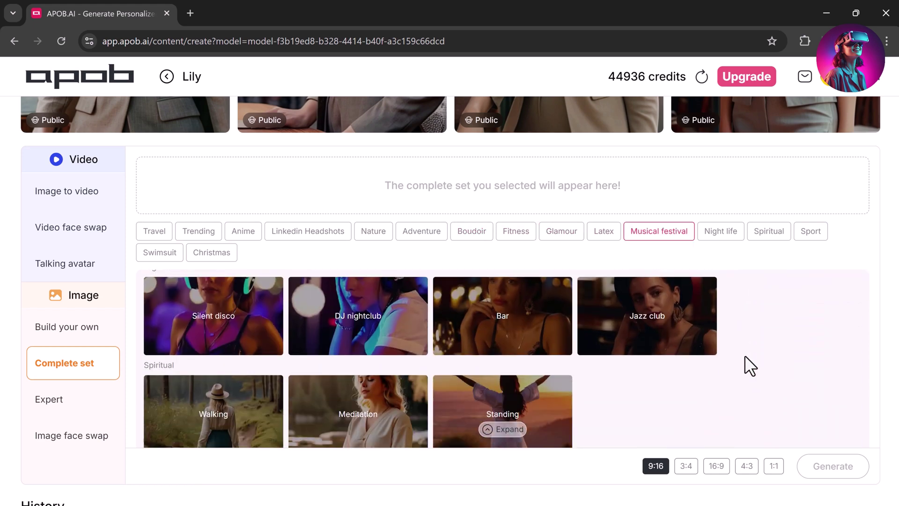
scroll(745, 355, "down", 2)
scroll(744, 355, "down", 3)
scroll(744, 355, "down", 3)
scroll(748, 367, "down", 1)
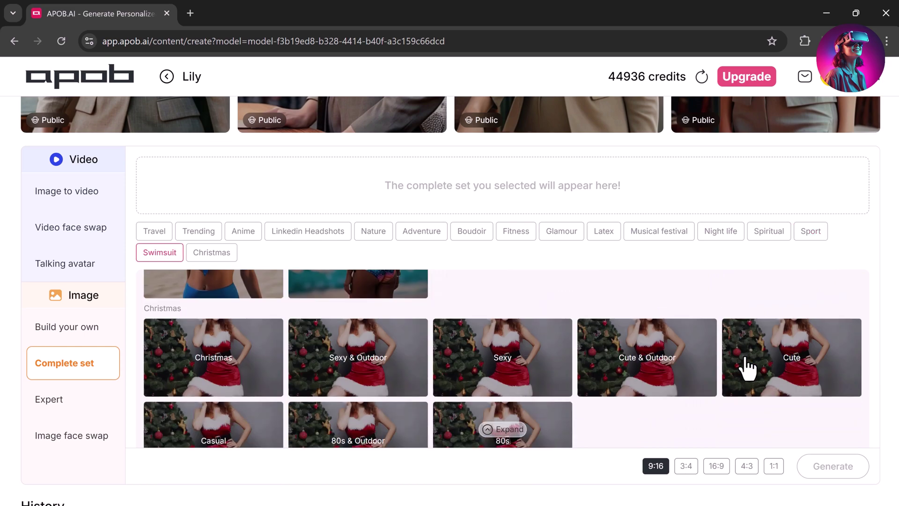
scroll(747, 367, "up", 3)
scroll(748, 368, "up", 10)
scroll(747, 368, "up", 5)
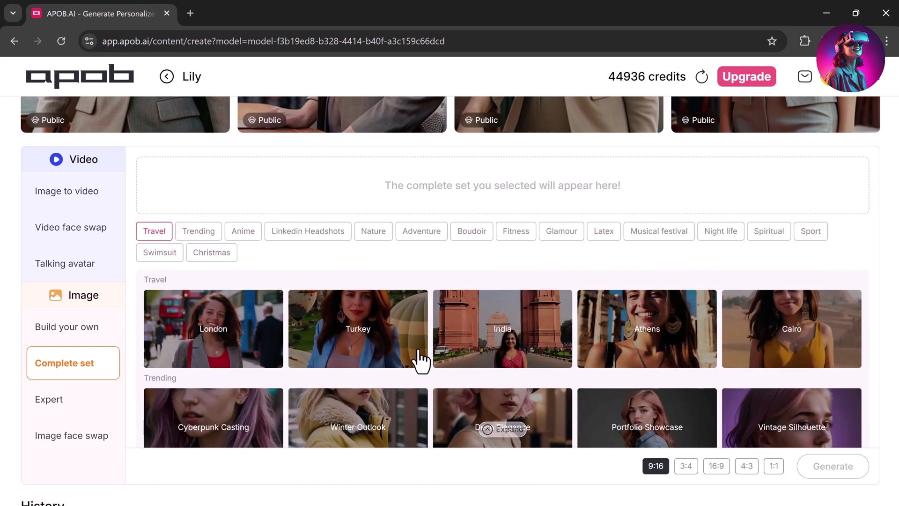
left_click(806, 334)
left_click(846, 473)
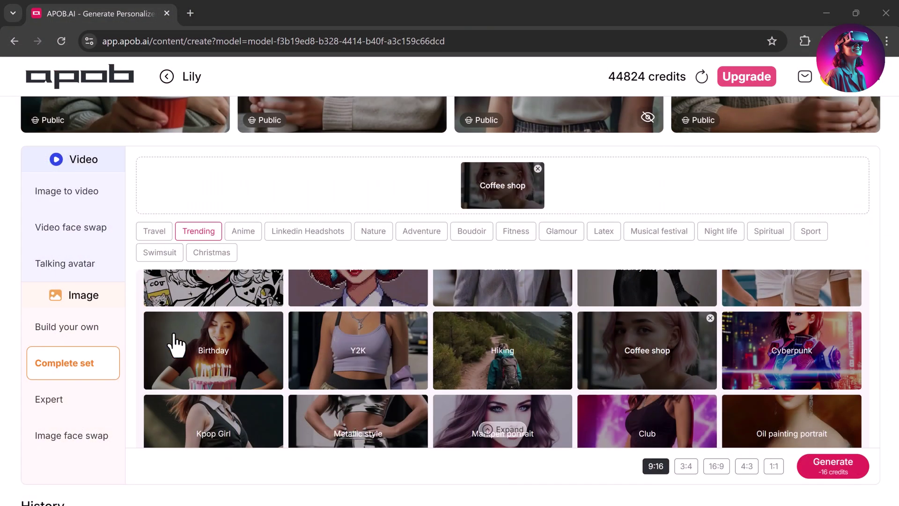
Generate Expert-mode images from the olive-green bomber jacket and dark jeans prompt, negative 'blurry eyes'
left_click(57, 400)
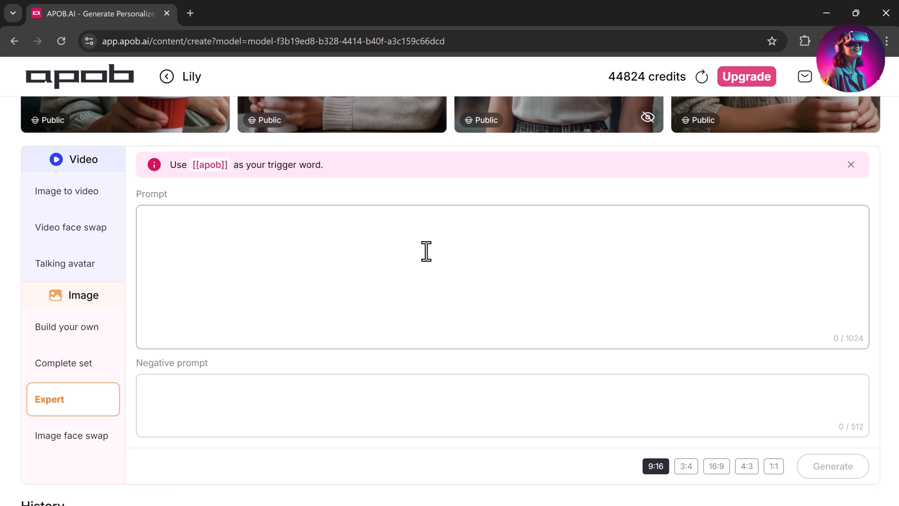
type("A girl in an olive-green bomber jacket and high-waisted dark blue jeans, She wears brown leather boots.")
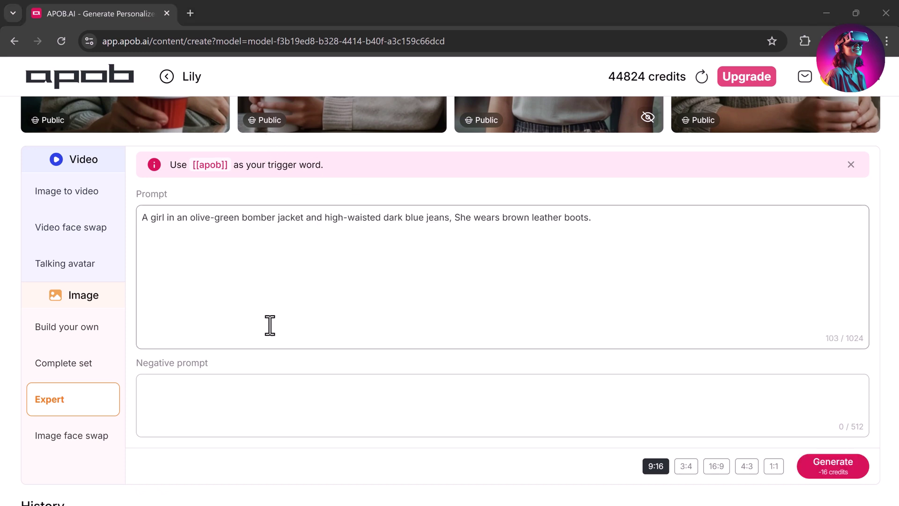
left_click(241, 395)
type("blurry eyes")
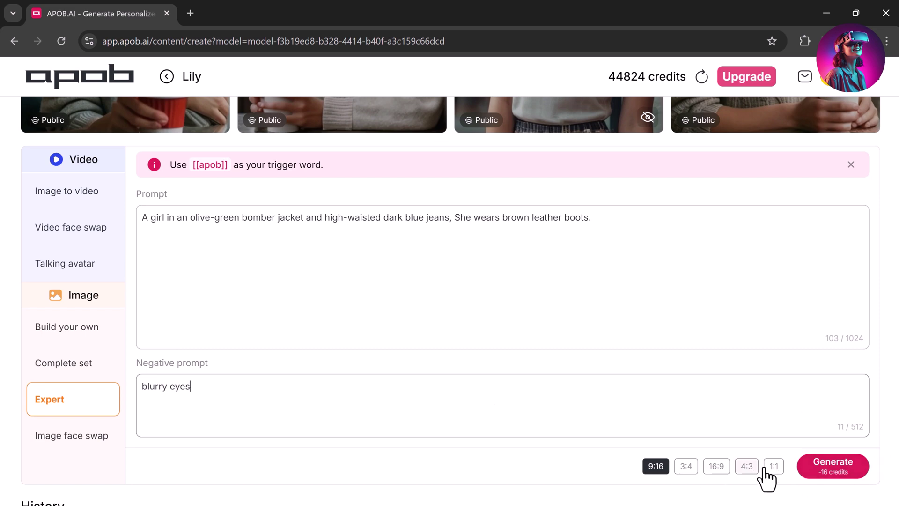
left_click(836, 473)
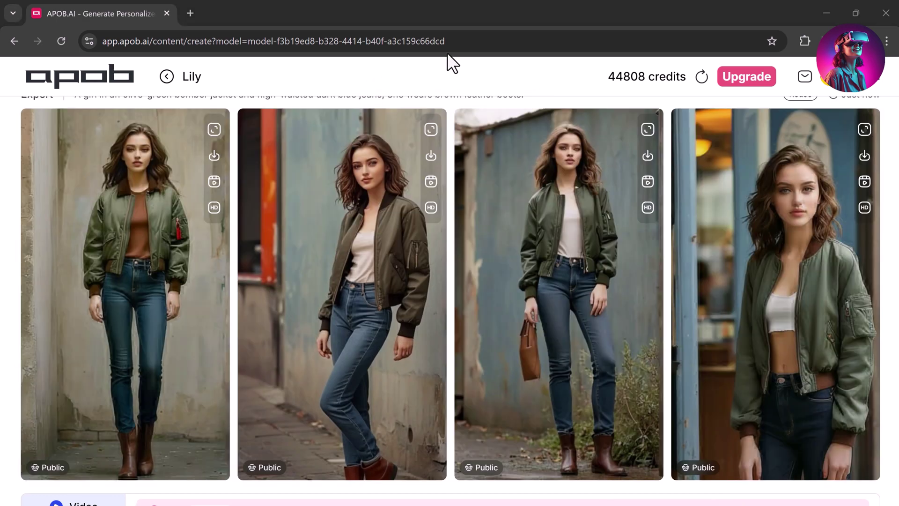
scroll(322, 254, "down", 7)
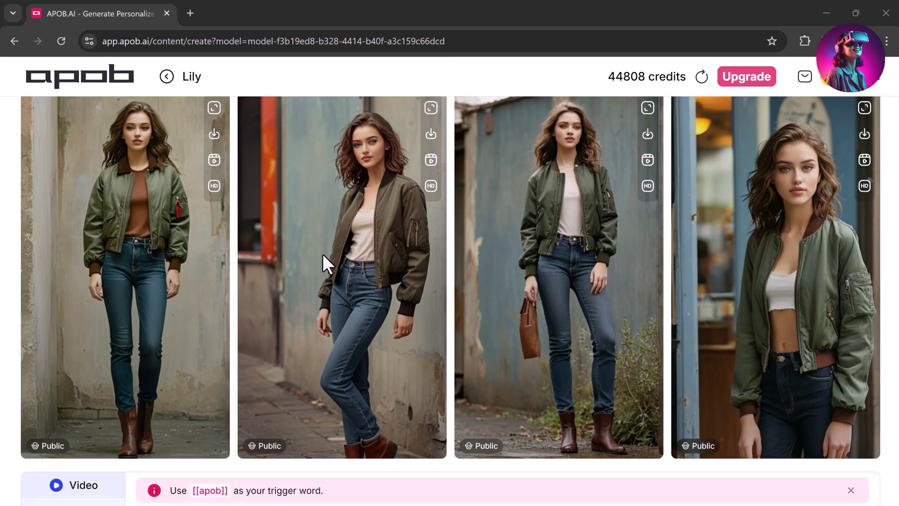
scroll(327, 265, "down", 1)
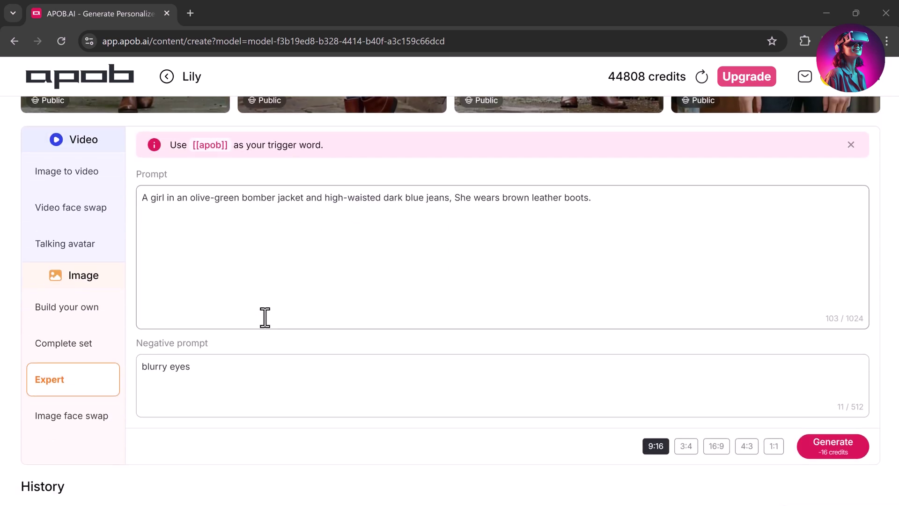
Face-swap an uploaded dark-haired woman's photo into a portrait and preview the result
left_click(93, 420)
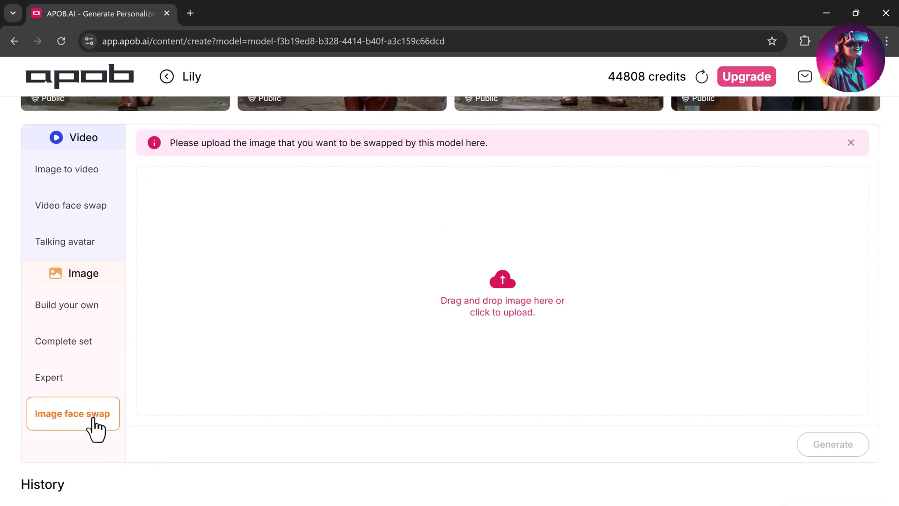
left_click(511, 311)
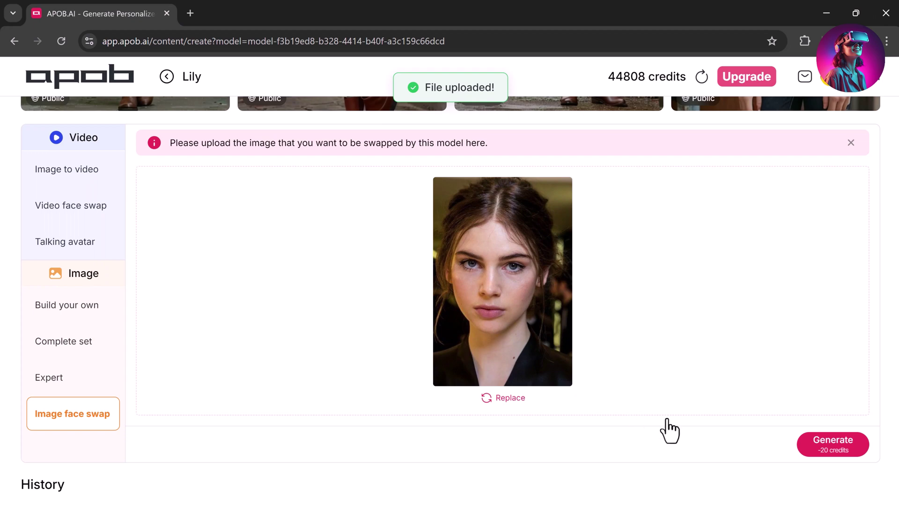
left_click(820, 451)
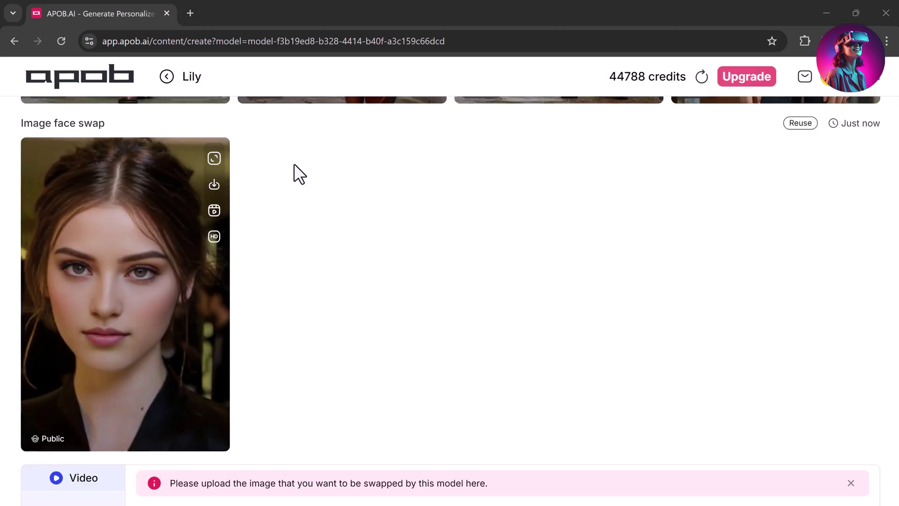
left_click(215, 160)
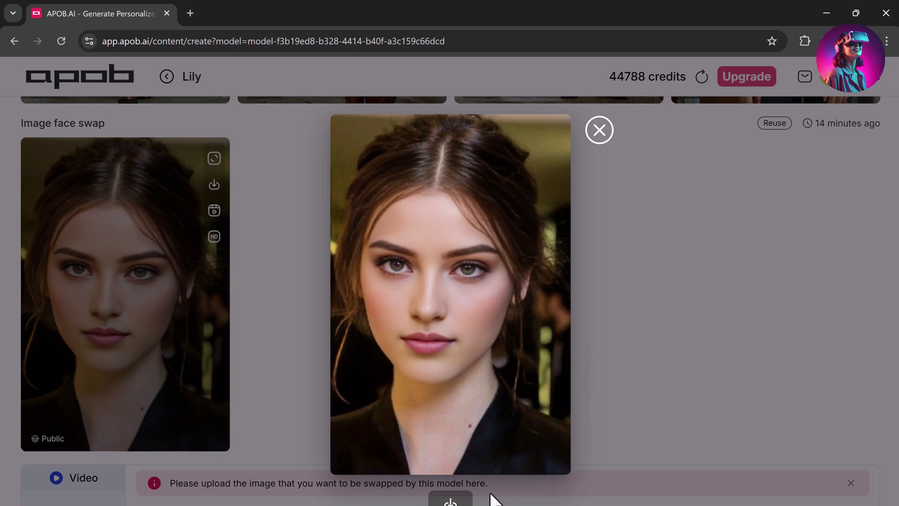
left_click(601, 136)
scroll(672, 325, "down", 3)
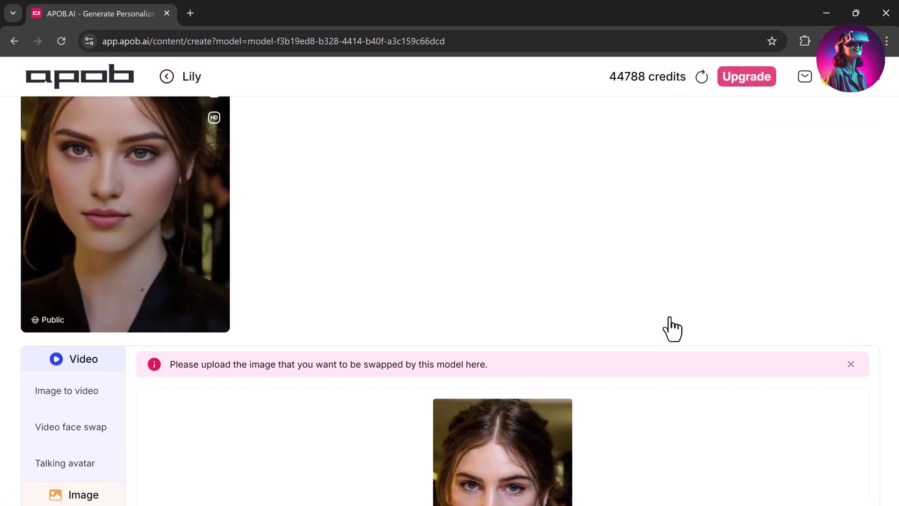
scroll(669, 325, "down", 3)
scroll(669, 325, "down", 2)
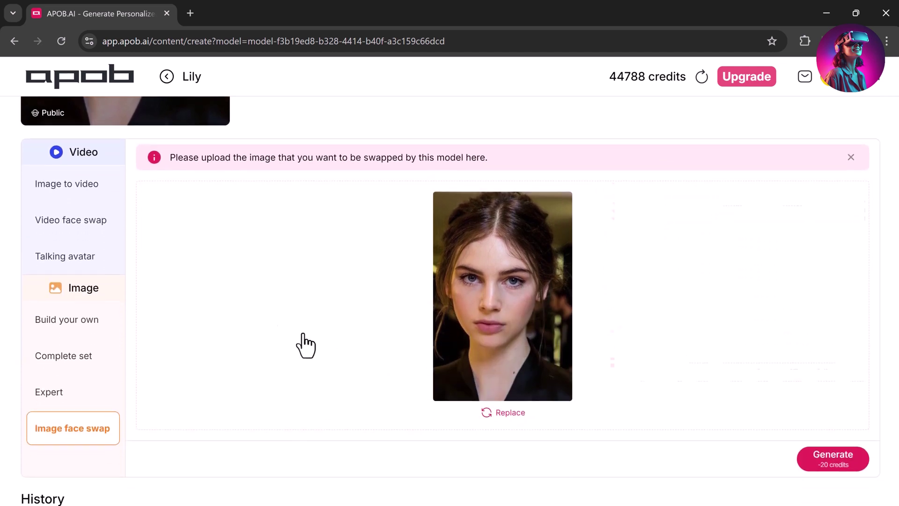
Generate an image-to-video clip from the smiling pyramid portrait of Lily
left_click(110, 192)
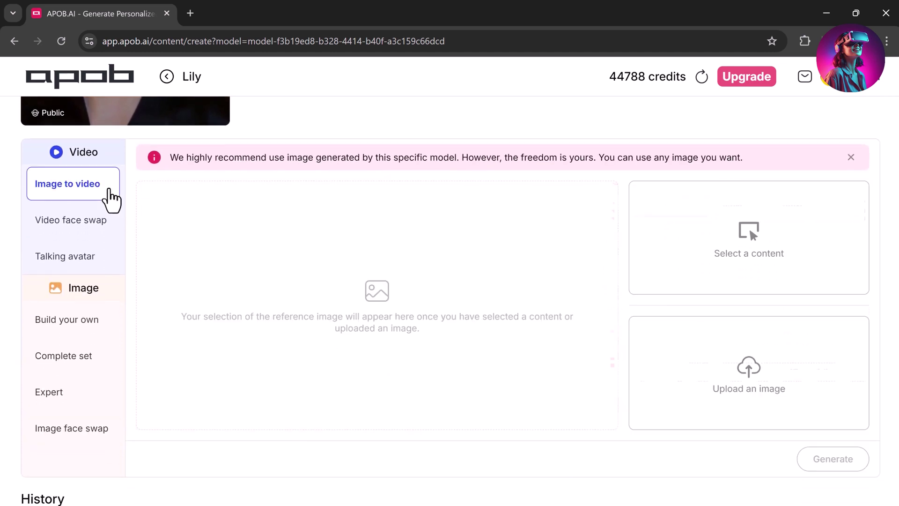
left_click(713, 293)
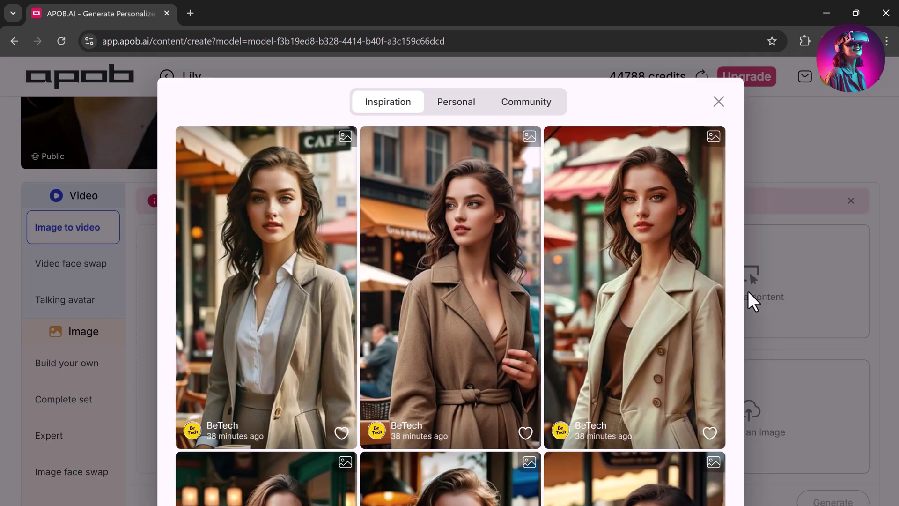
left_click(713, 99)
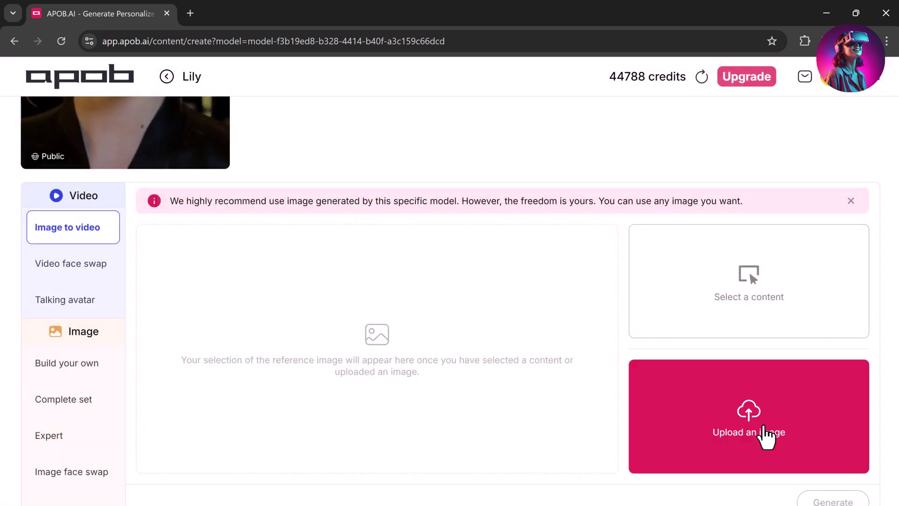
left_click(767, 432)
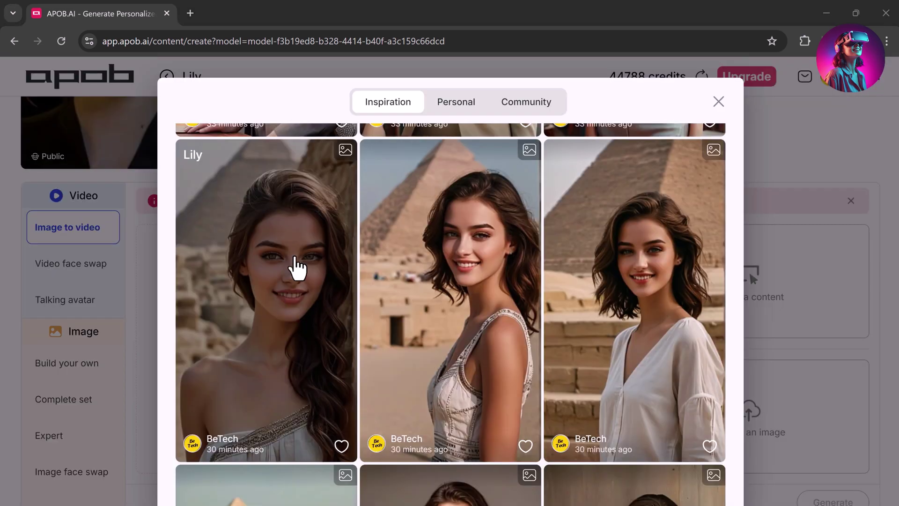
left_click(321, 227)
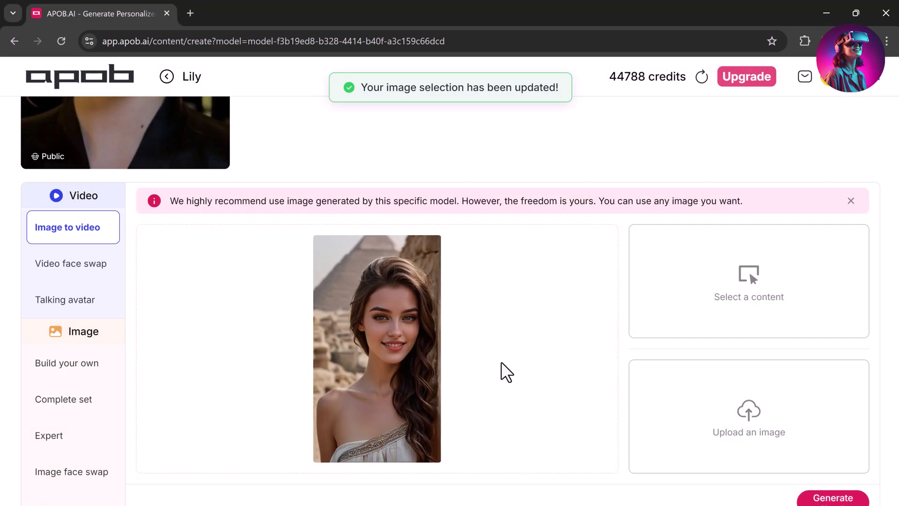
left_click(855, 503)
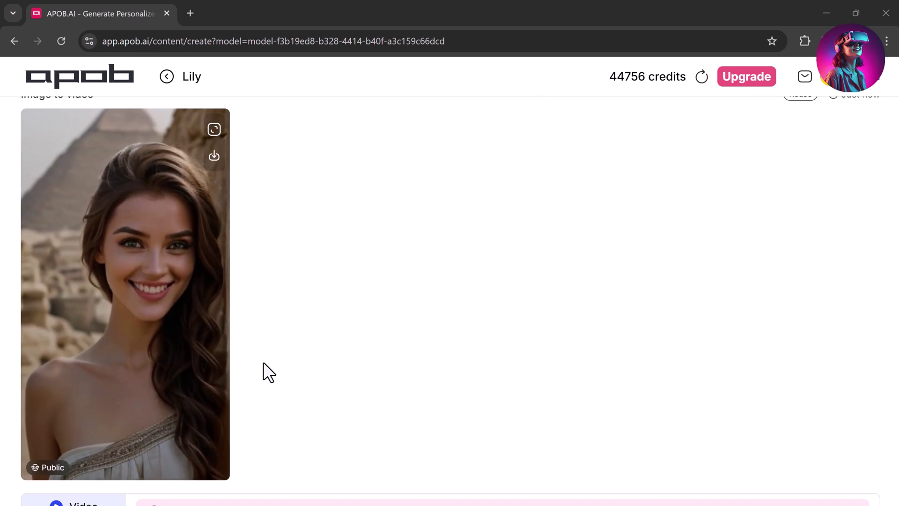
scroll(293, 344, "down", 6)
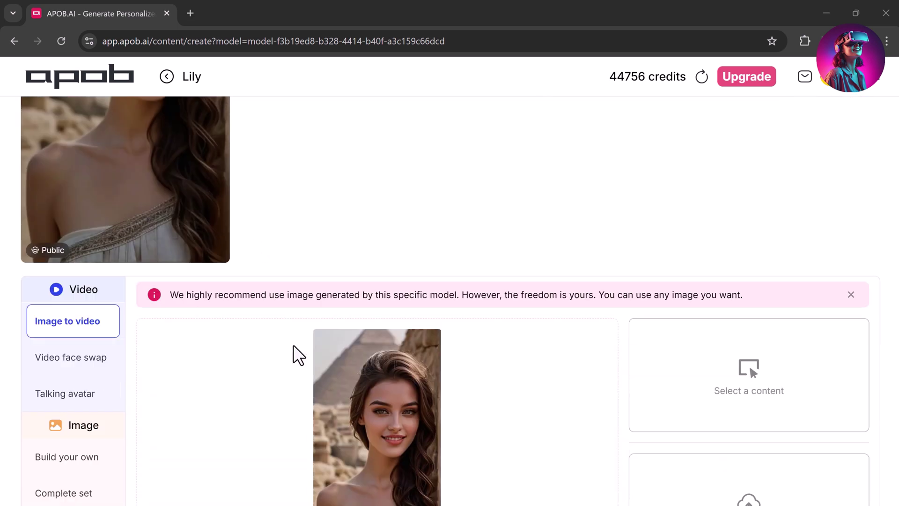
left_click(67, 233)
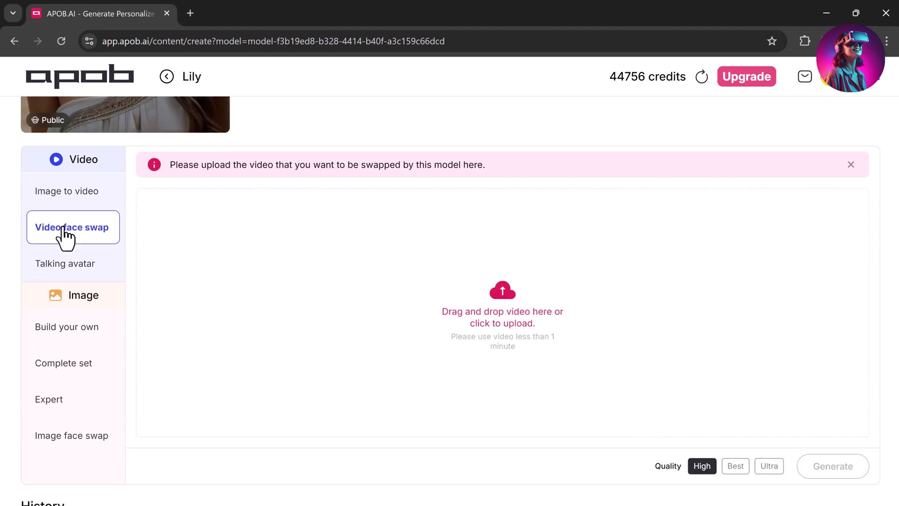
Face-swap the 15-second woman-reading video onto Lily at Ultra quality, keeping the full trim
left_click(501, 294)
double_click(194, 139)
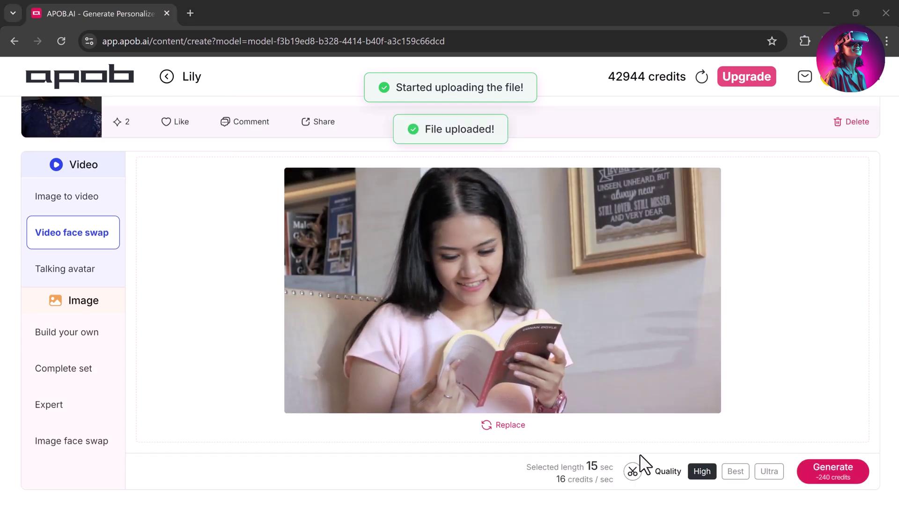
left_click(633, 471)
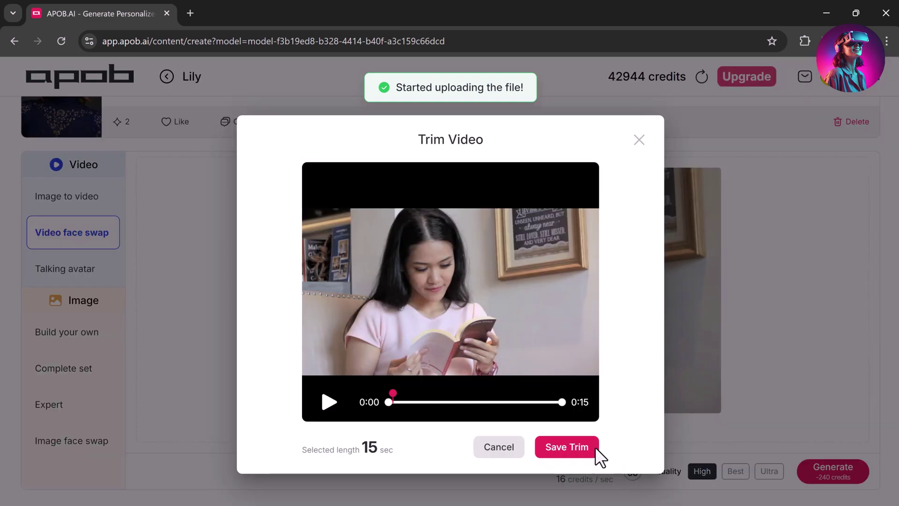
left_click(499, 447)
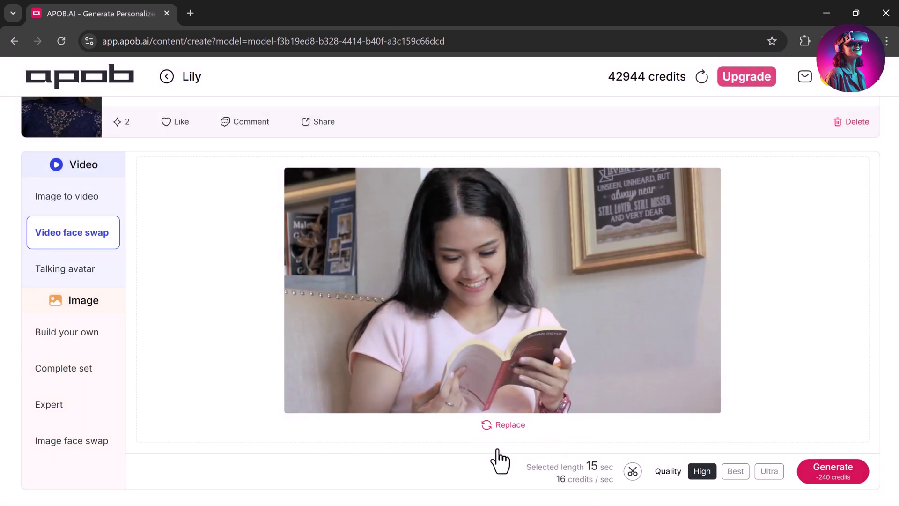
left_click(769, 471)
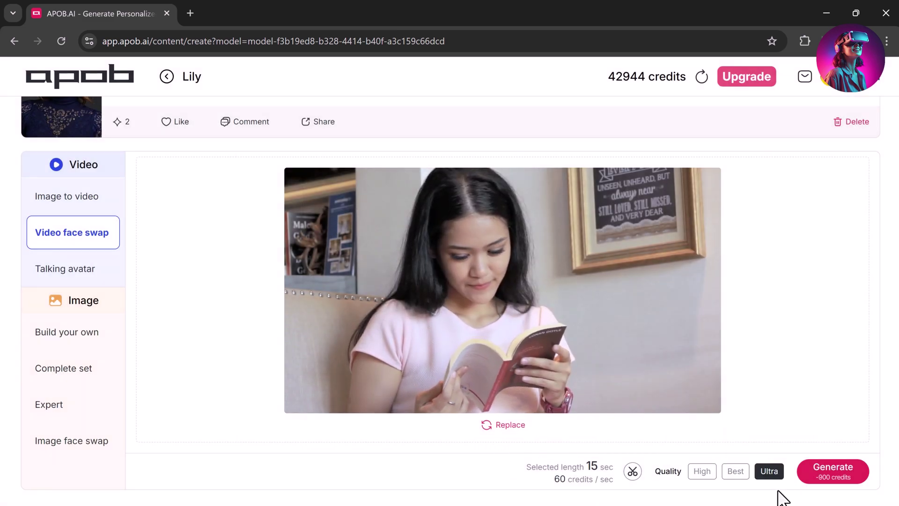
left_click(839, 481)
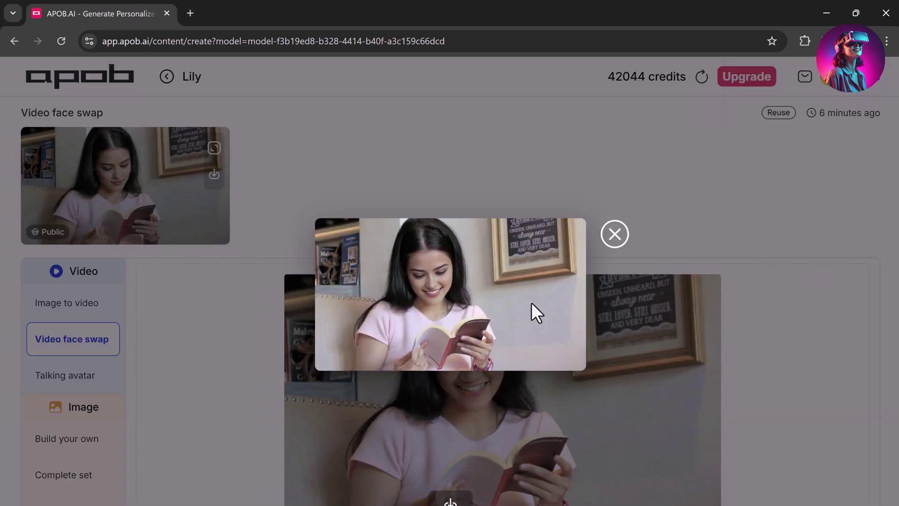
Start a talking avatar and browse existing Lily portraits to pick its image
left_click(617, 234)
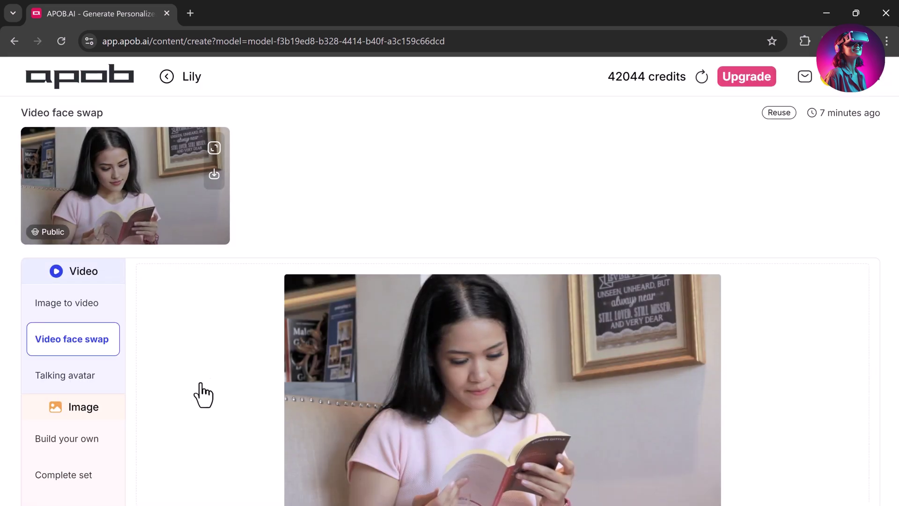
left_click(116, 381)
scroll(466, 336, "down", 2)
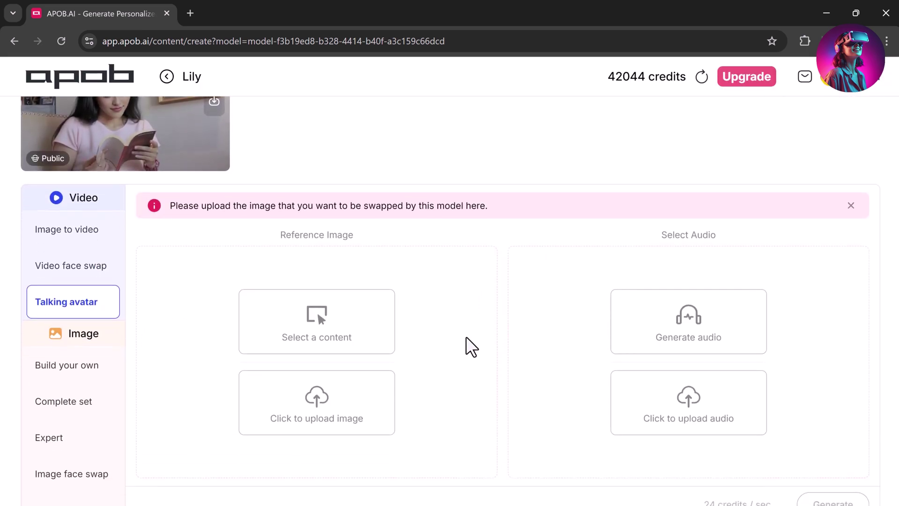
left_click(355, 301)
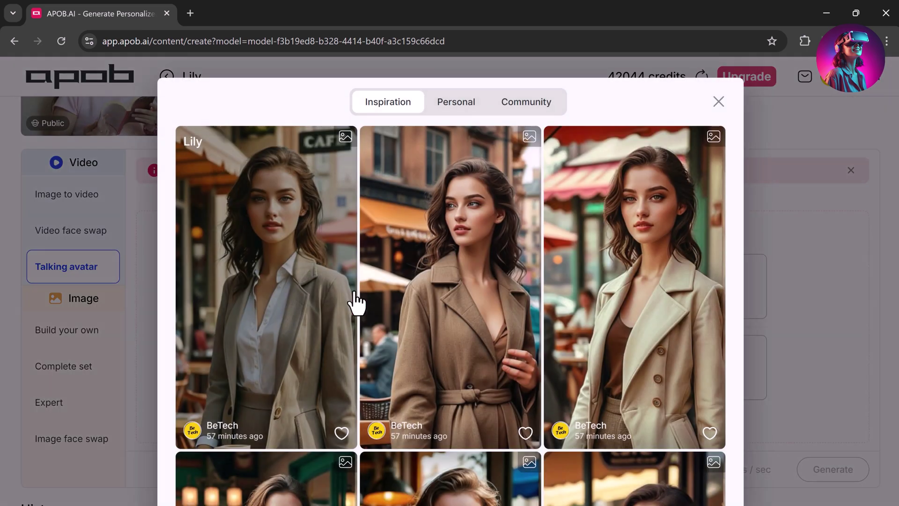